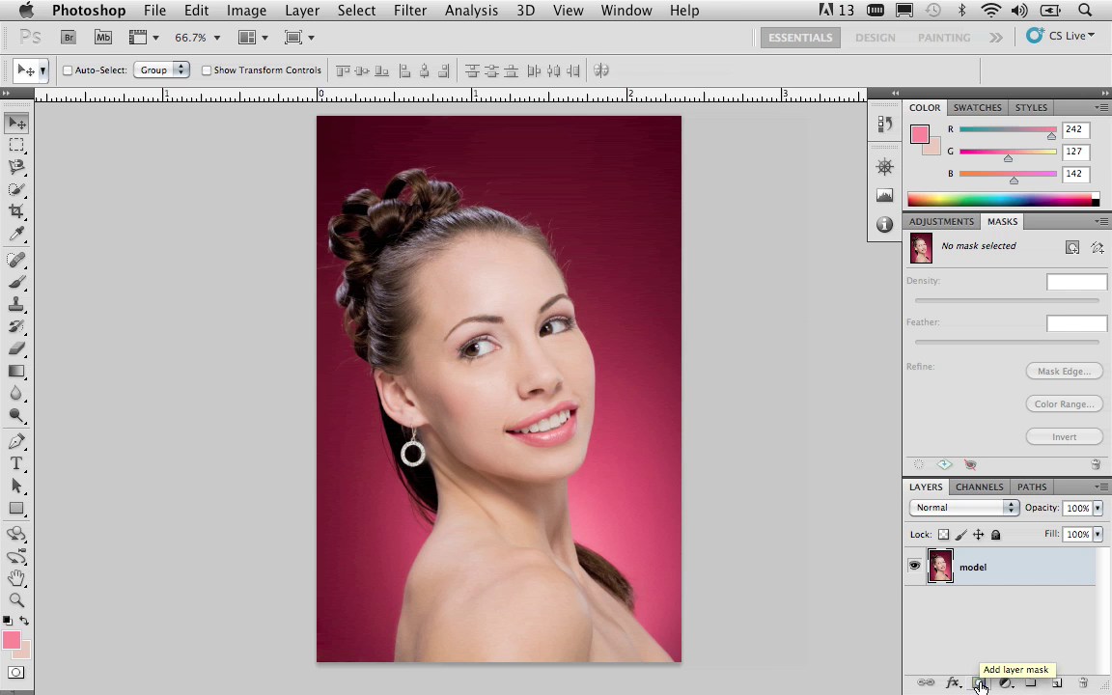
Step: Add a blank layer mask to the model layer and open Color Range for that mask
click(976, 683)
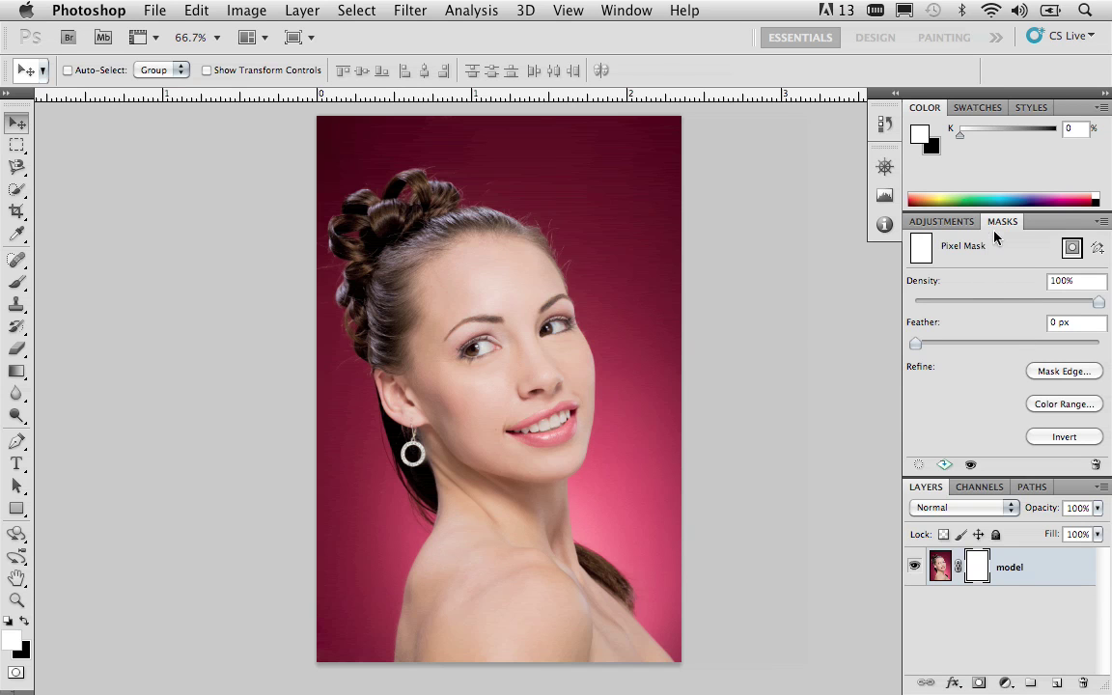
click(1039, 406)
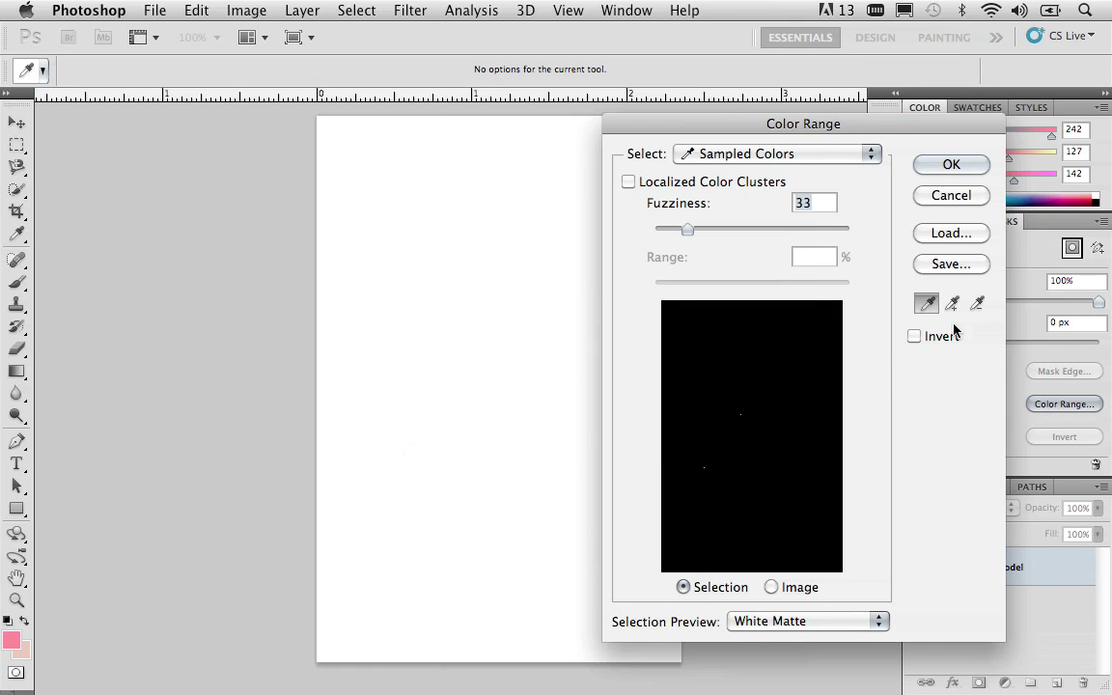
Step: Sample several magenta backdrop shades, including darker areas, the left edge and near the face
drag(888, 131, 926, 117)
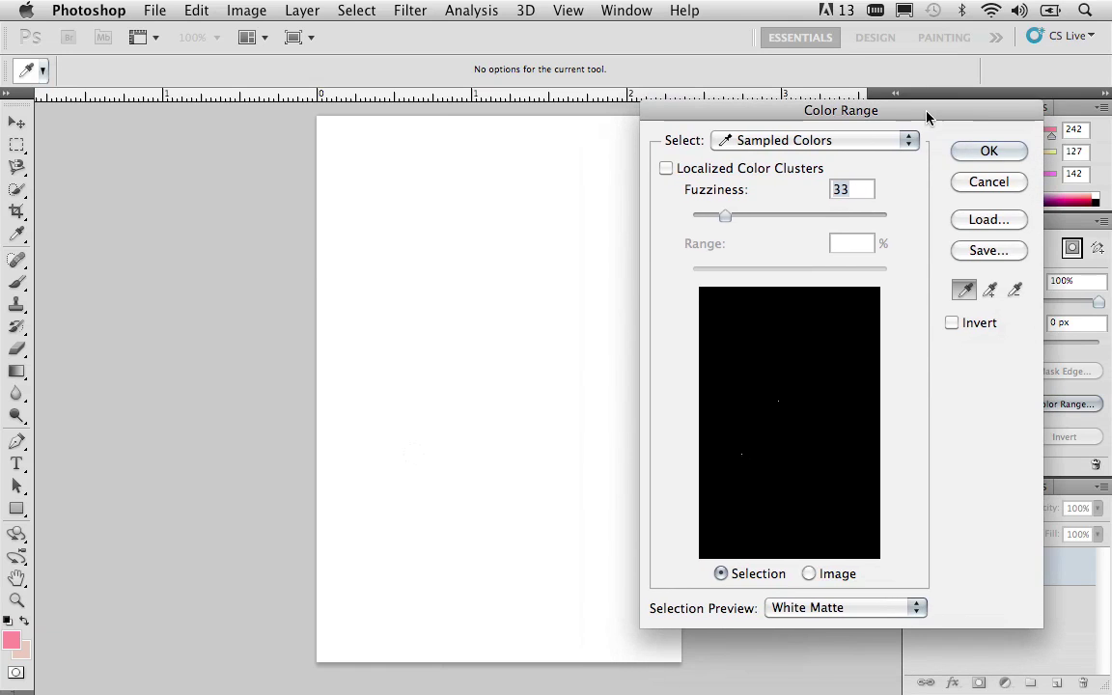
click(967, 292)
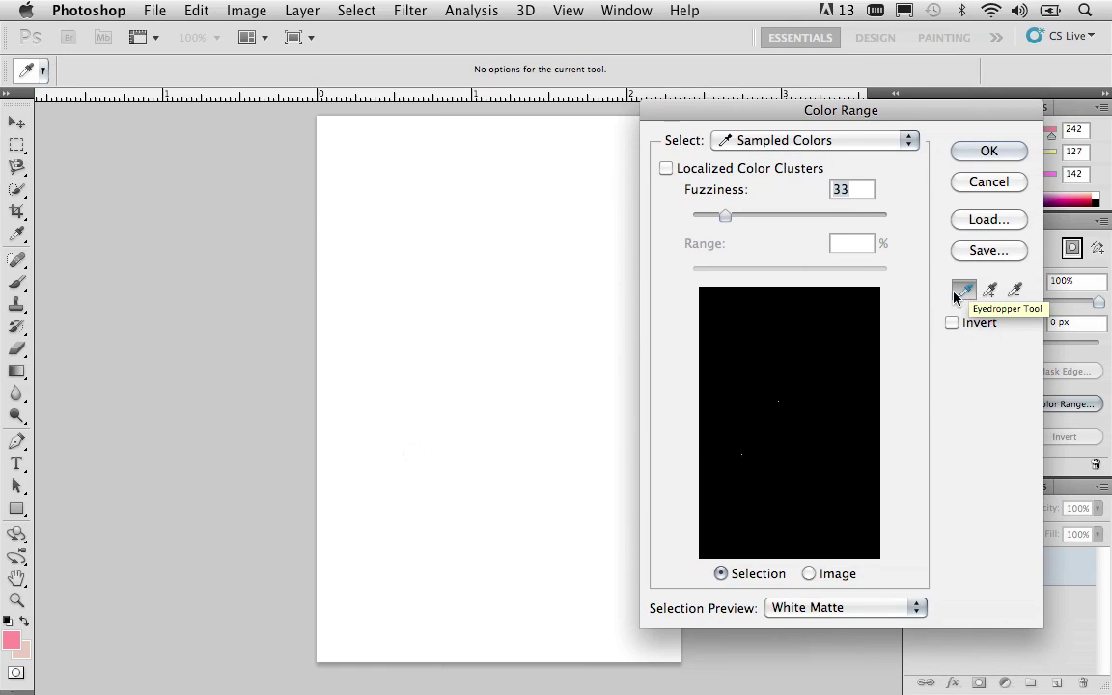
click(718, 297)
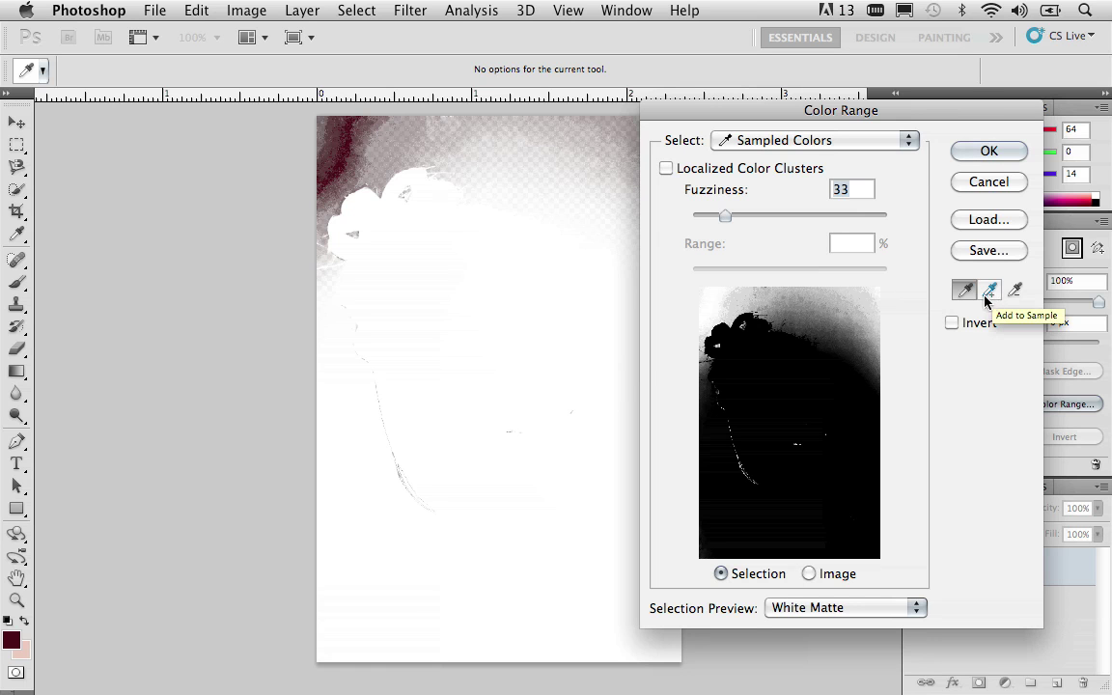
click(834, 291)
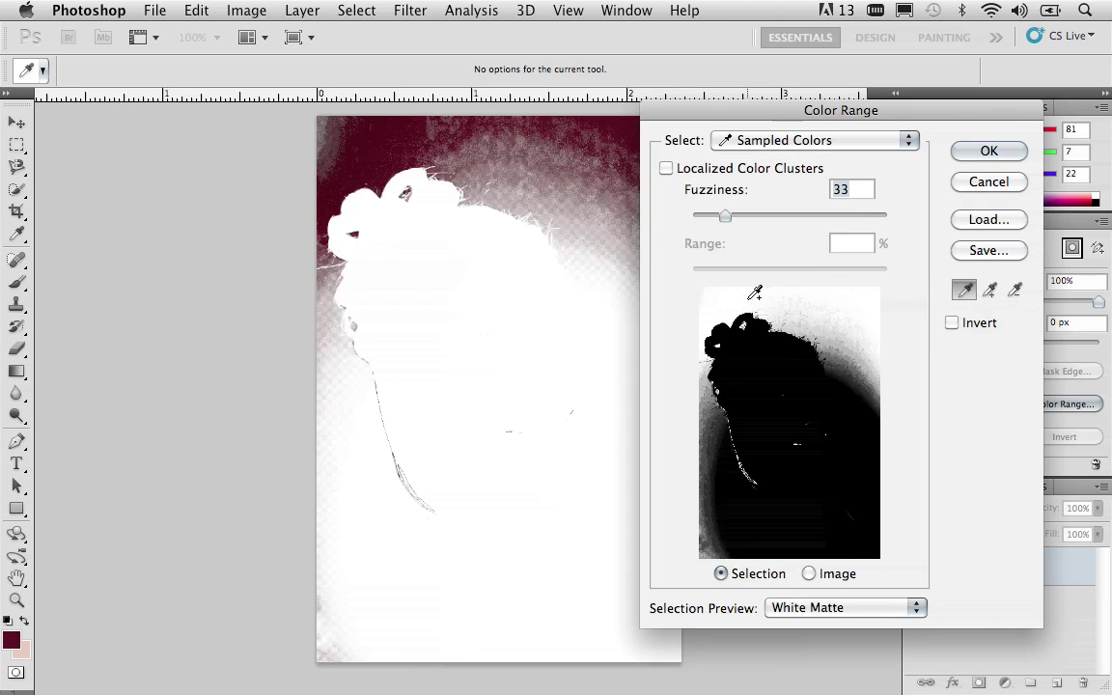
click(780, 289)
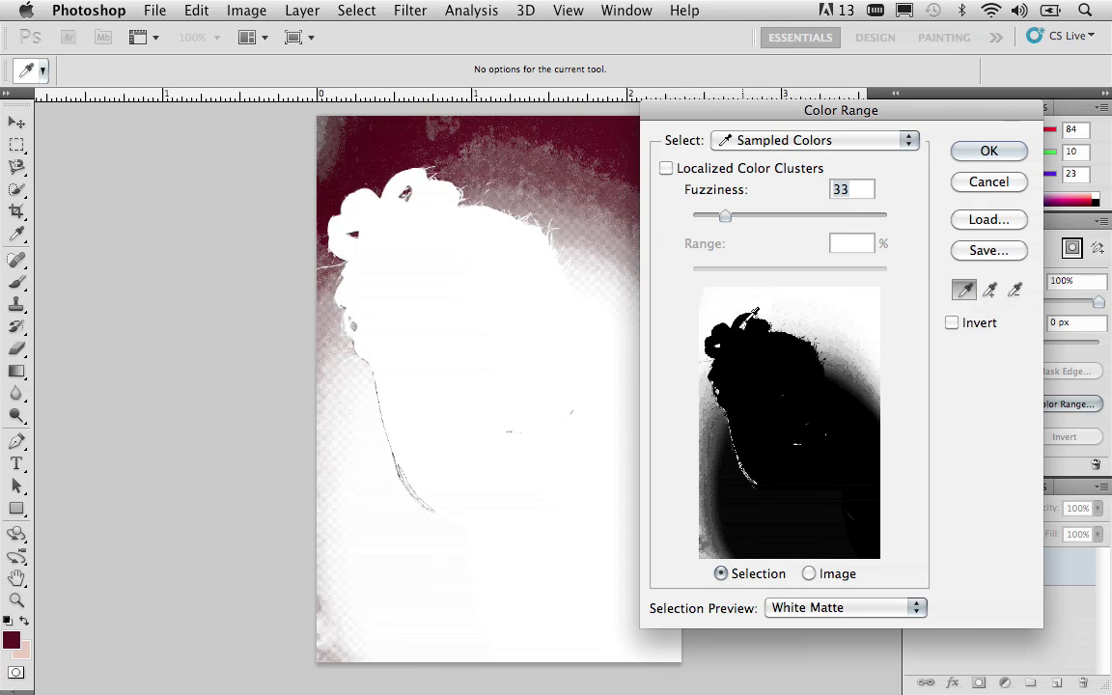
click(585, 193)
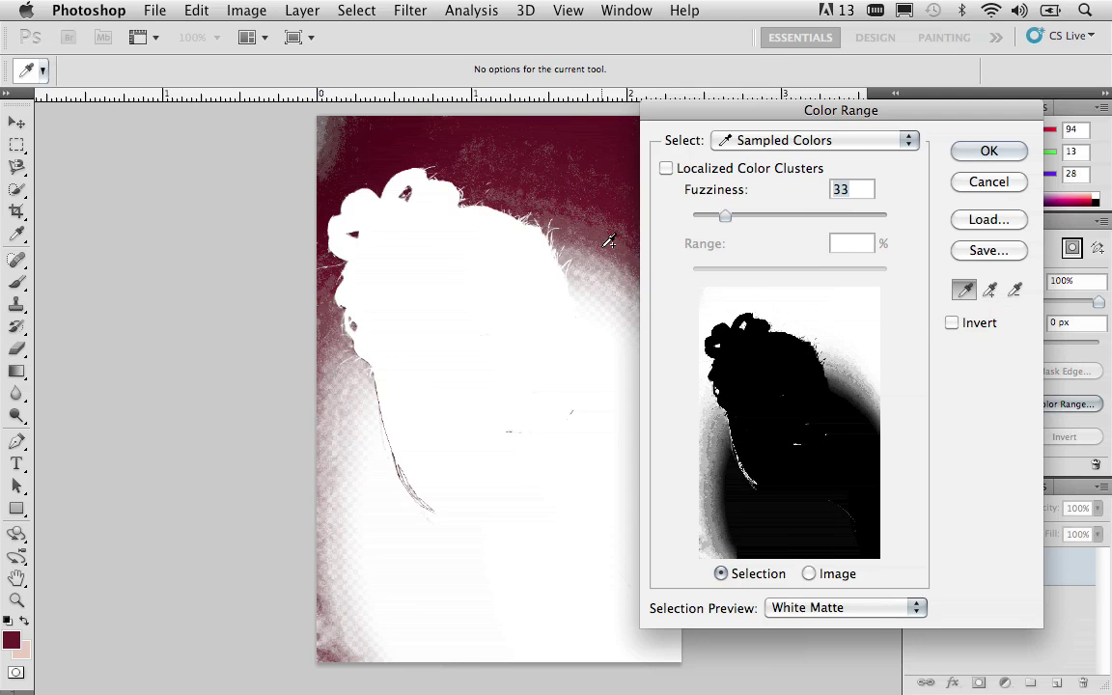
click(342, 401)
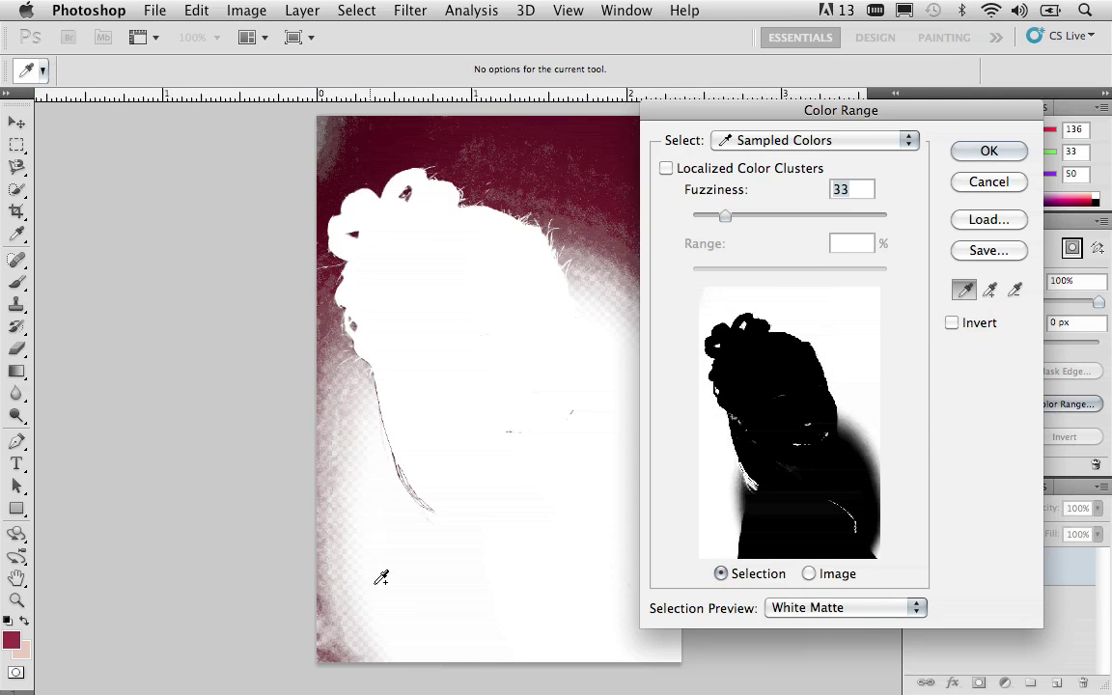
click(879, 453)
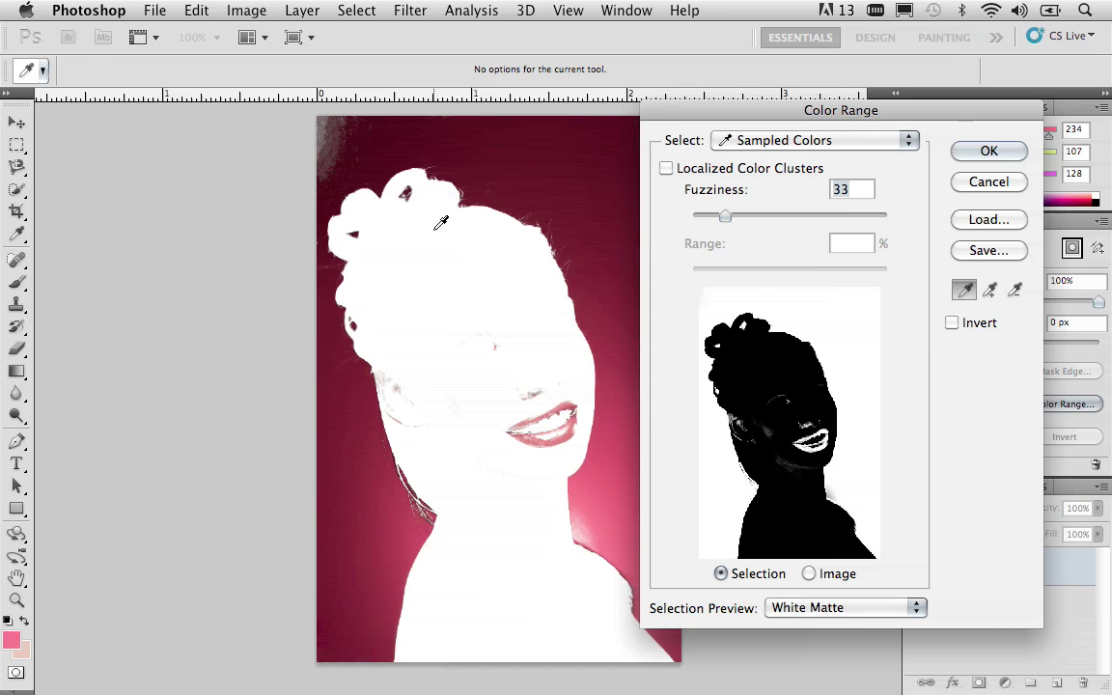
Step: Sample the dark corner and pink shoulder backdrop, set Fuzziness to 38, and apply it as the mask
scroll(328, 132, up, 5)
shift+click(325, 129)
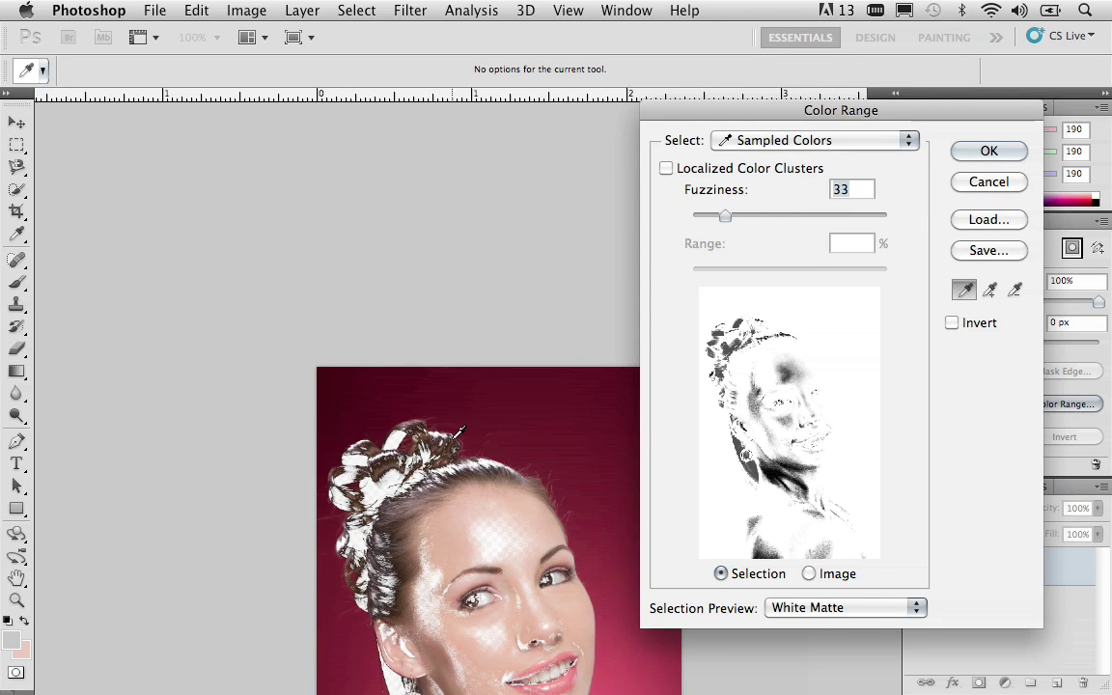
drag(451, 468, 343, 218)
click(350, 204)
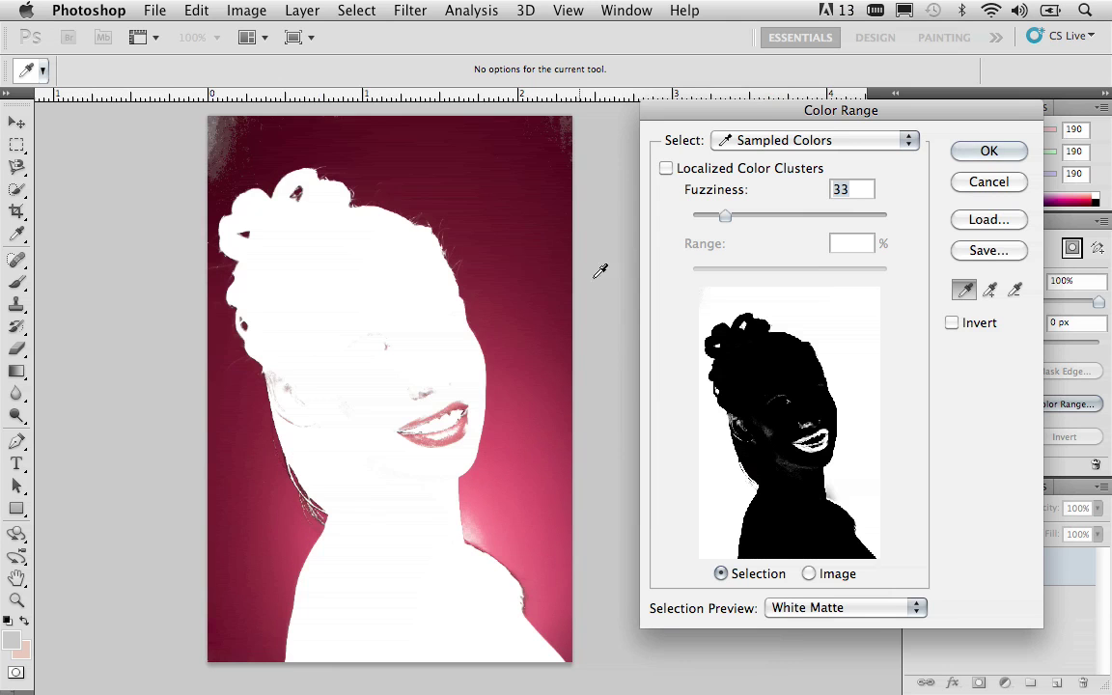
click(711, 287)
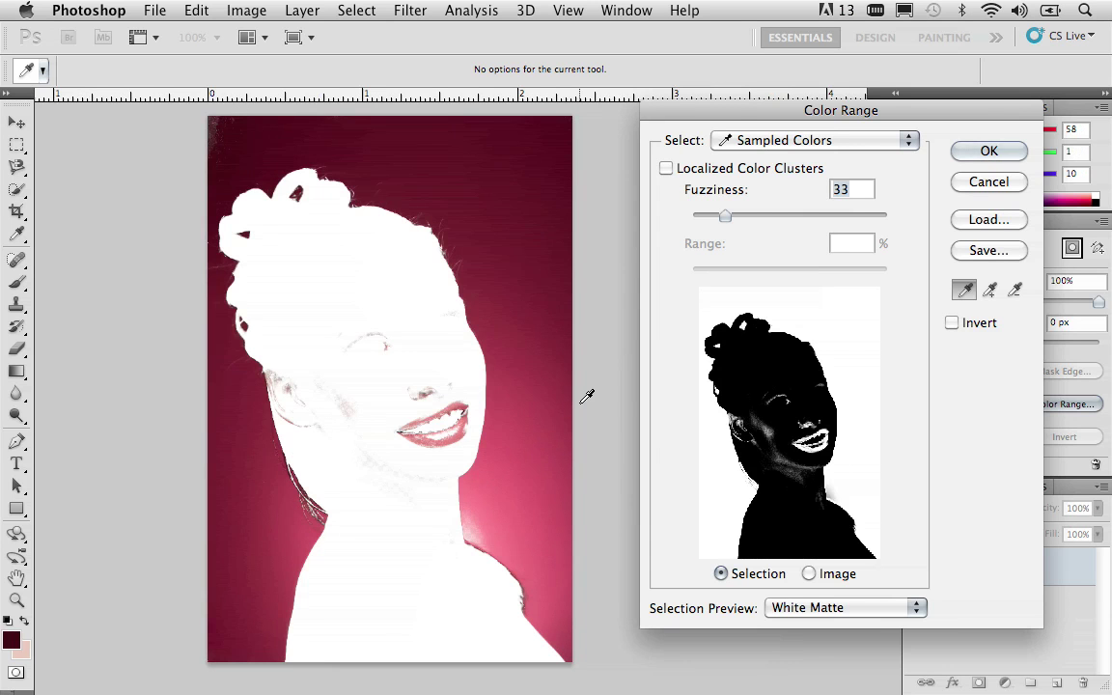
click(480, 523)
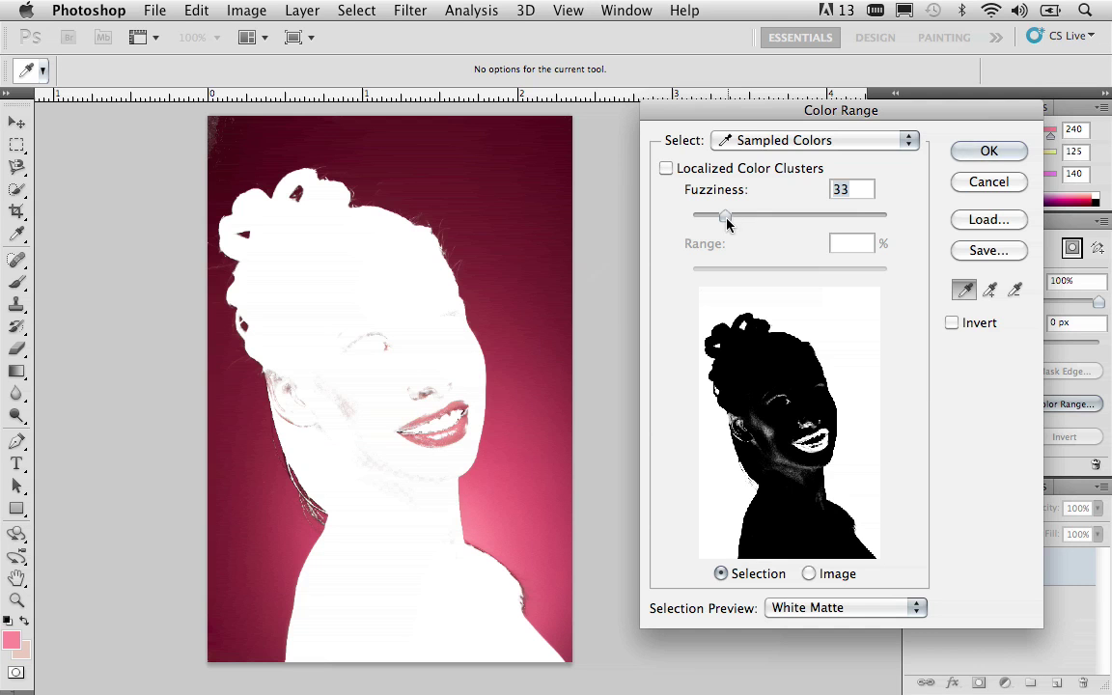
drag(729, 222, 732, 222)
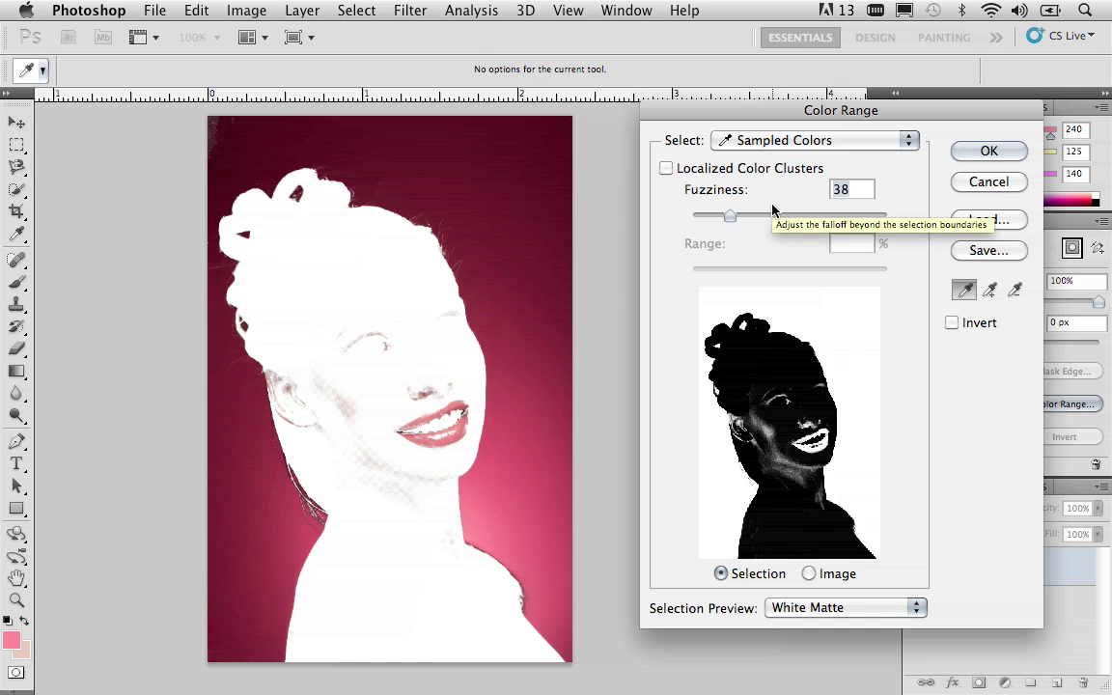
click(984, 152)
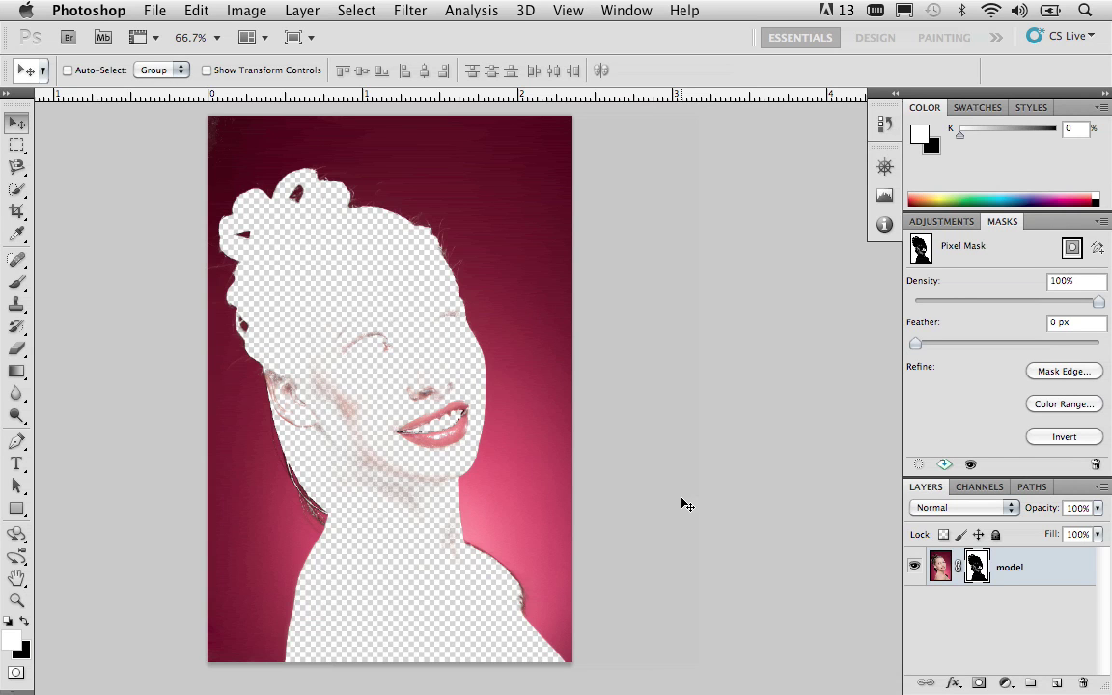
Step: Show the layer mask alone in black and white and pick the 45 px Brush
alt+click(976, 570)
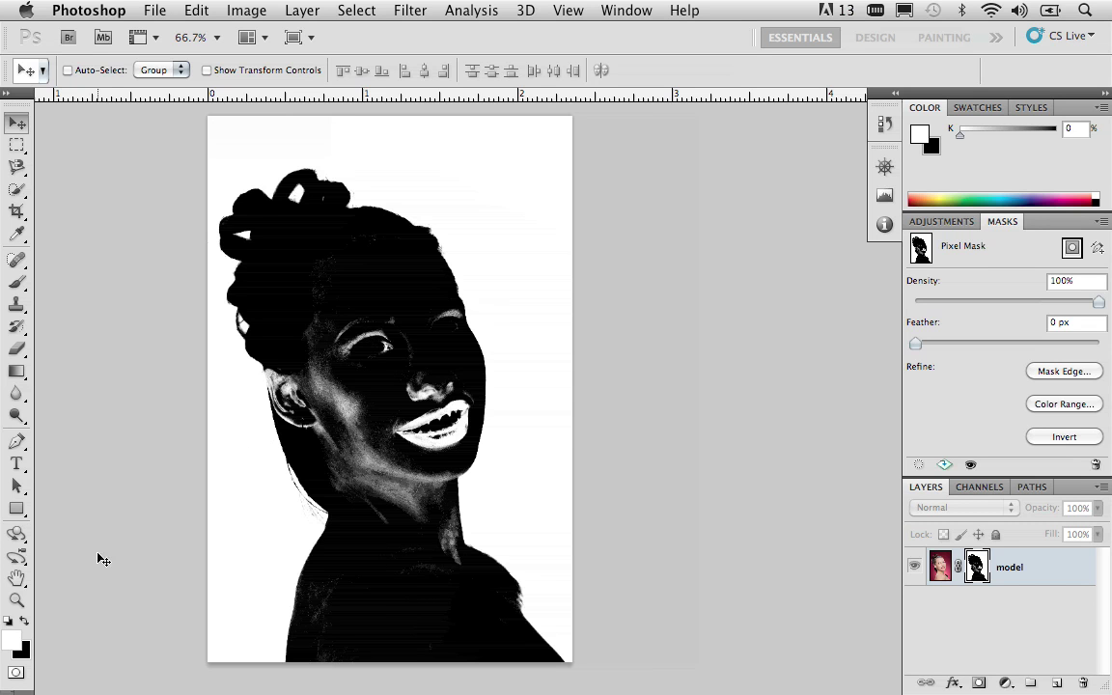
click(17, 282)
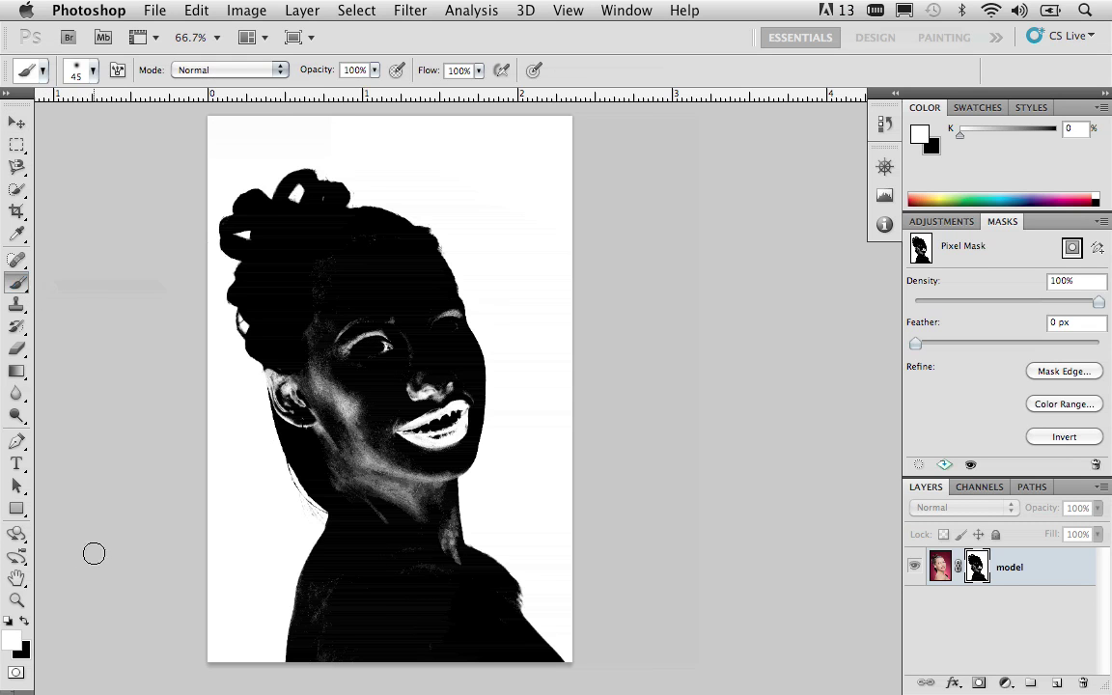
Step: Paint black over the lips, cheek, jaw, neck and ear highlights on the mask
click(24, 622)
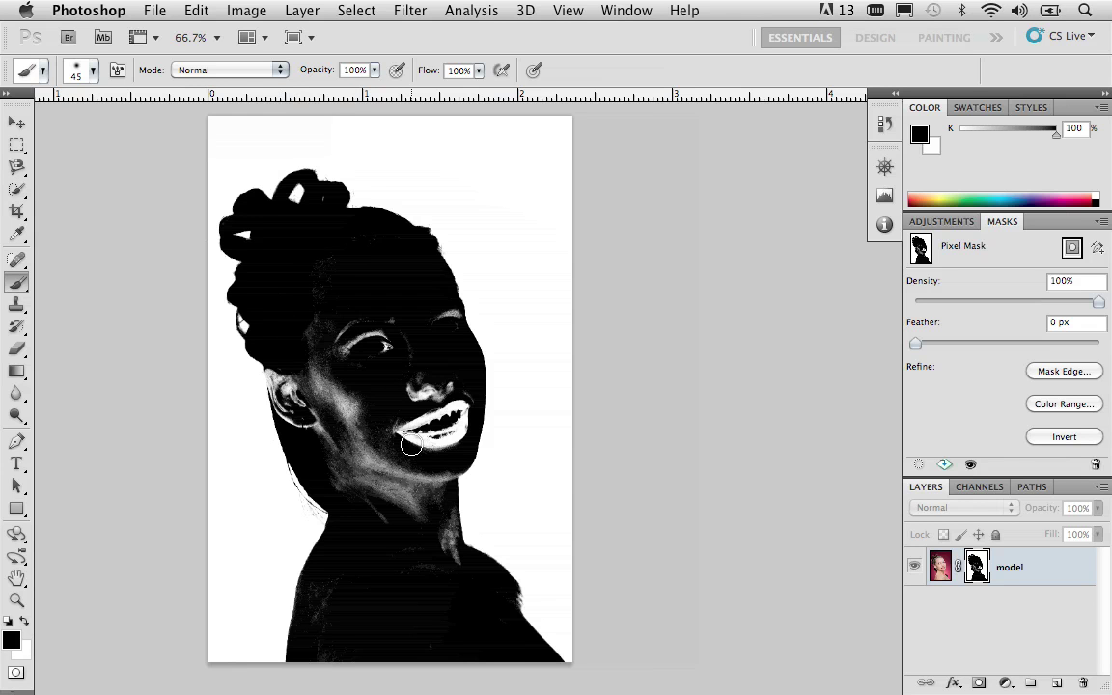
mouse_move(410, 445)
mouse_down()
mouse_move(403, 387)
mouse_move(400, 456)
mouse_move(377, 393)
mouse_move(365, 462)
mouse_move(346, 385)
mouse_move(344, 452)
mouse_move(331, 383)
mouse_move(361, 334)
mouse_move(368, 363)
mouse_move(393, 345)
mouse_move(341, 351)
mouse_move(346, 317)
mouse_move(328, 355)
mouse_move(359, 332)
mouse_move(326, 336)
mouse_move(318, 399)
mouse_move(365, 314)
mouse_move(439, 365)
mouse_move(449, 423)
mouse_move(425, 441)
mouse_move(421, 418)
mouse_move(421, 435)
mouse_move(431, 414)
mouse_move(442, 439)
mouse_move(458, 404)
mouse_move(459, 437)
mouse_move(431, 444)
mouse_move(451, 318)
mouse_up()
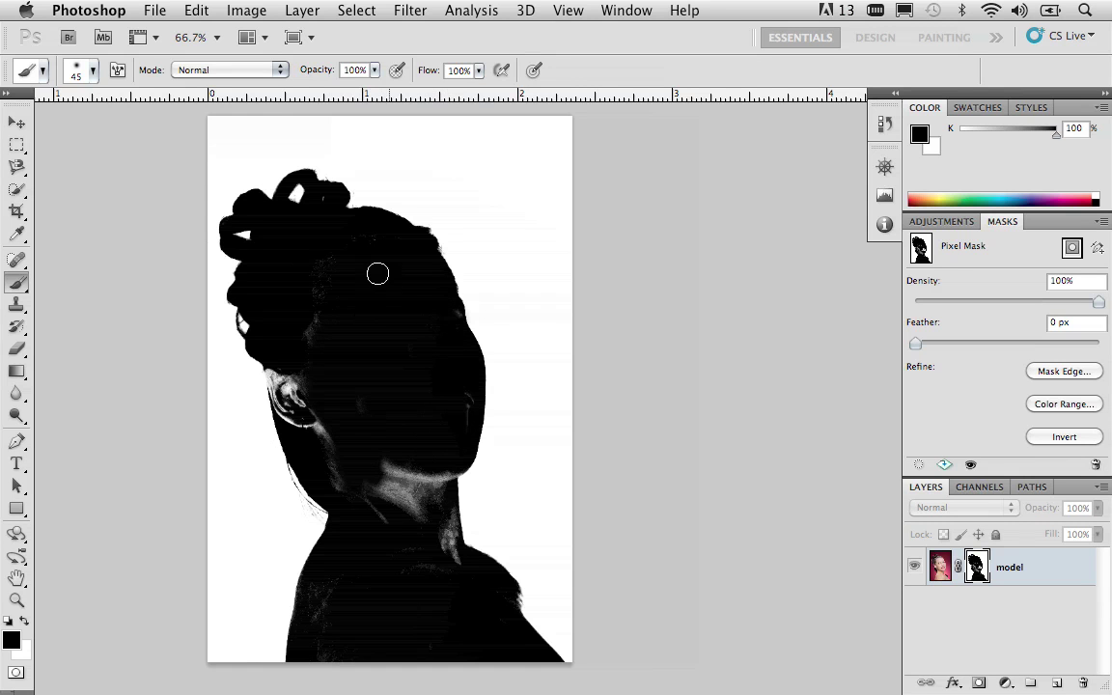
mouse_move(345, 314)
mouse_down()
mouse_move(404, 507)
mouse_move(394, 473)
mouse_move(378, 520)
mouse_move(406, 510)
mouse_move(427, 559)
mouse_move(424, 466)
mouse_move(439, 543)
mouse_up()
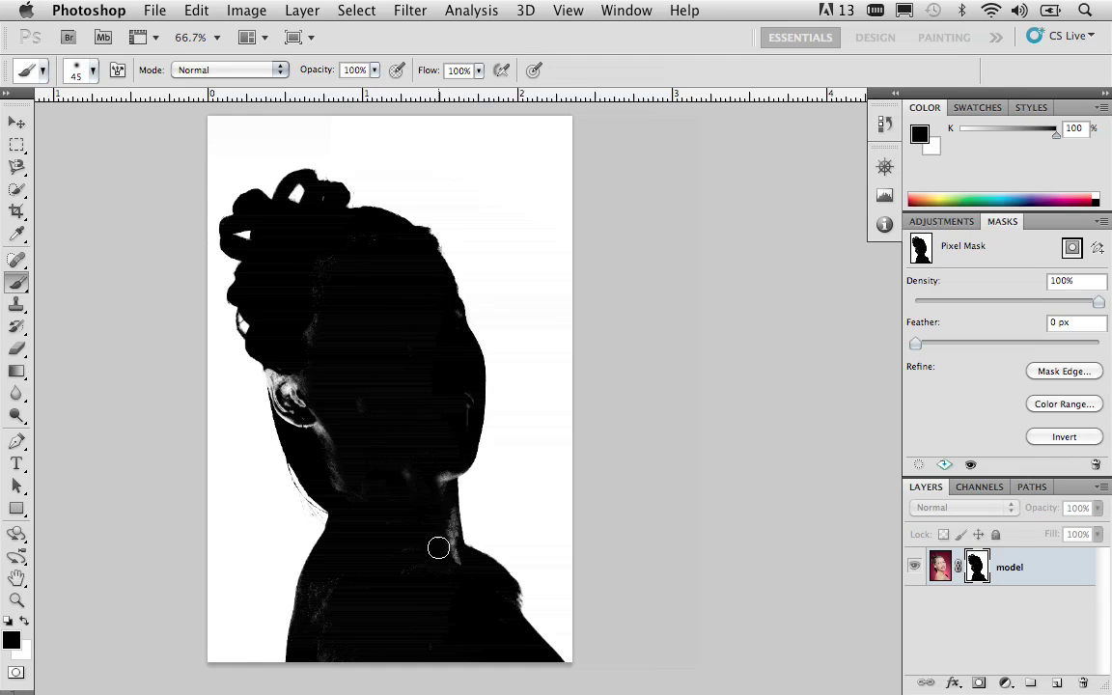
key(bracketright)
key(bracketright)
key(bracketright)
key(bracketright)
key(bracketright)
mouse_move(332, 414)
mouse_down()
mouse_move(289, 369)
mouse_move(356, 486)
mouse_move(380, 478)
mouse_move(379, 453)
mouse_move(441, 560)
mouse_move(417, 460)
mouse_up()
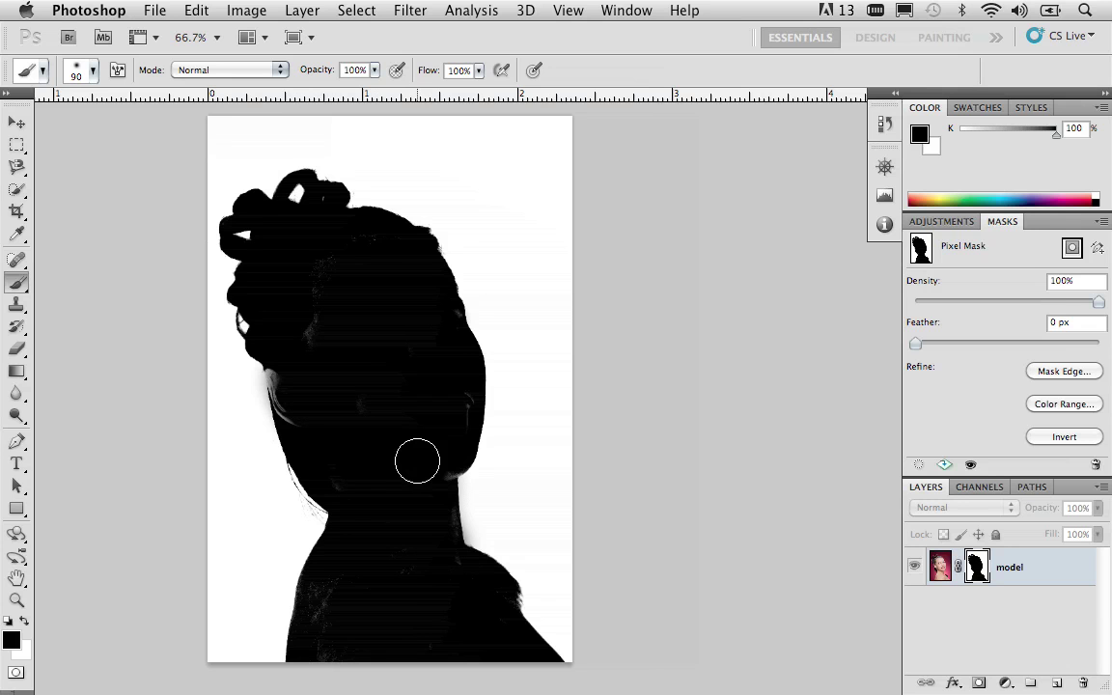
Step: With a 90 px Hard Round brush, paint out the grey fringe under the ear, then swap to white
click(94, 71)
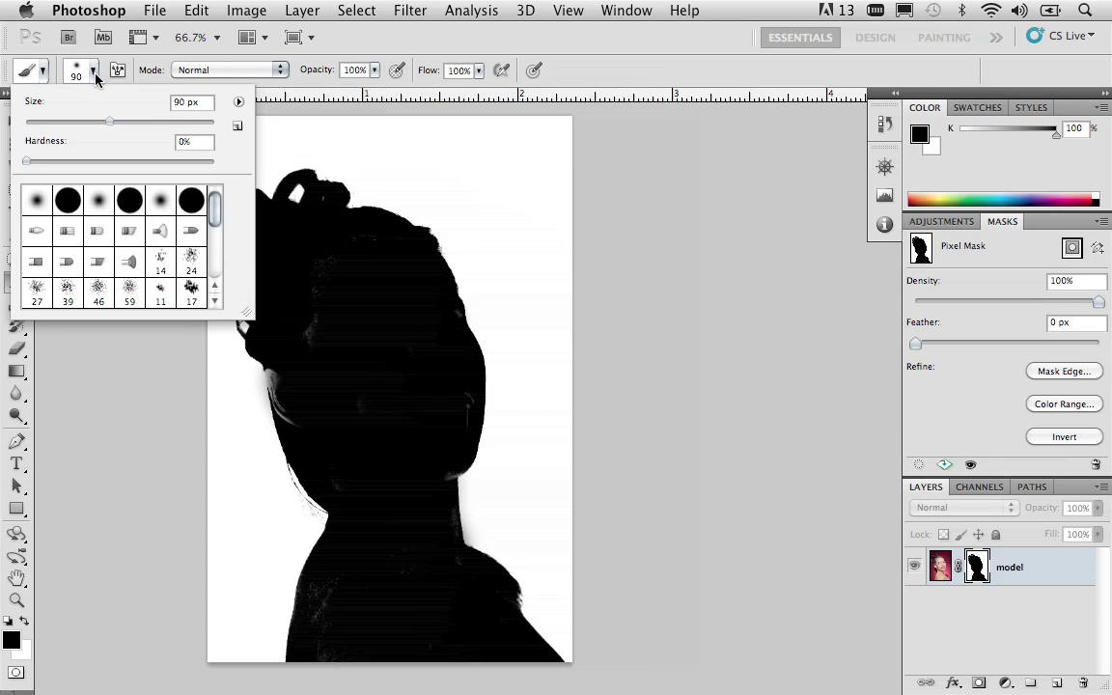
click(75, 204)
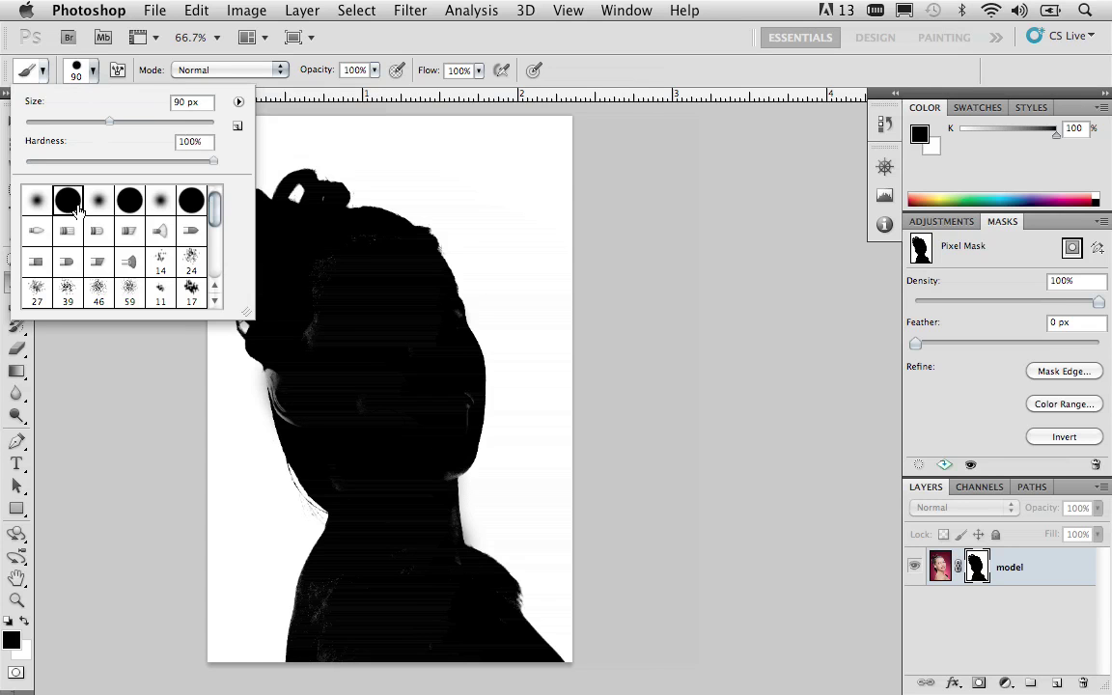
click(333, 307)
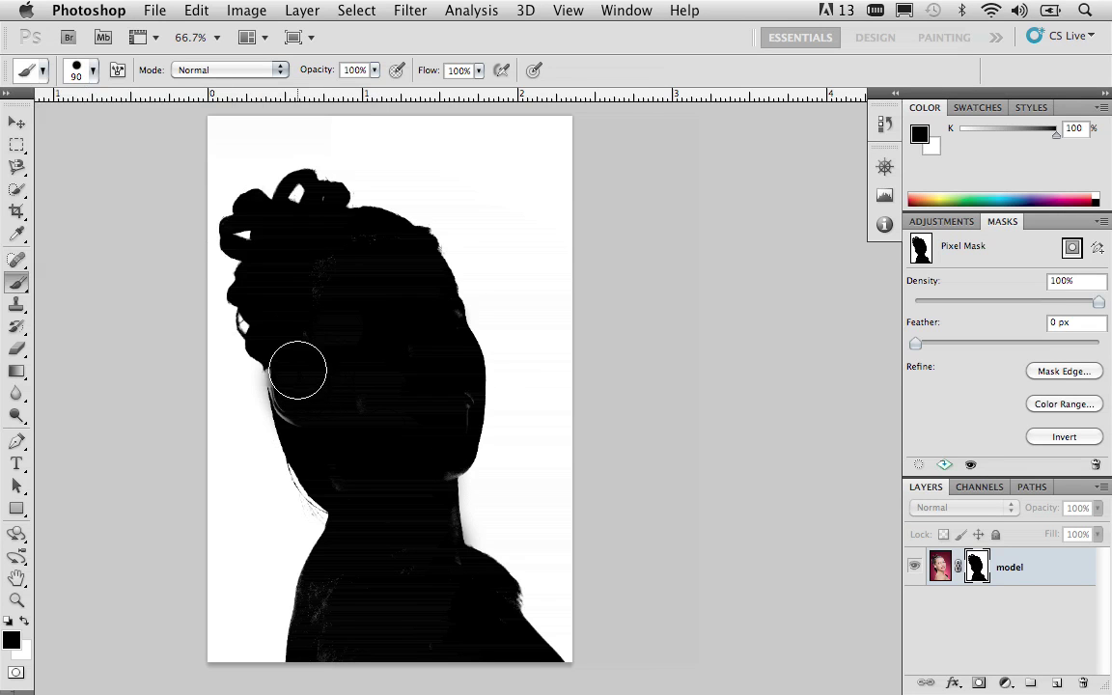
mouse_move(295, 379)
mouse_down()
mouse_move(310, 414)
mouse_move(304, 406)
mouse_move(357, 423)
mouse_move(365, 384)
mouse_move(416, 470)
mouse_up()
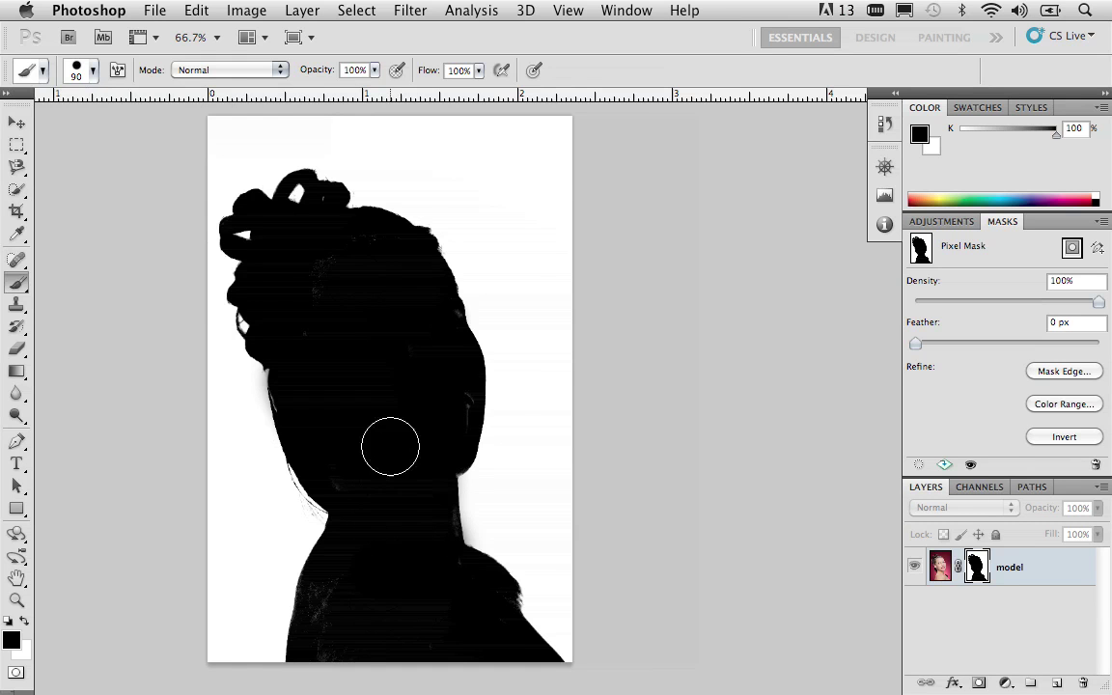
key(x)
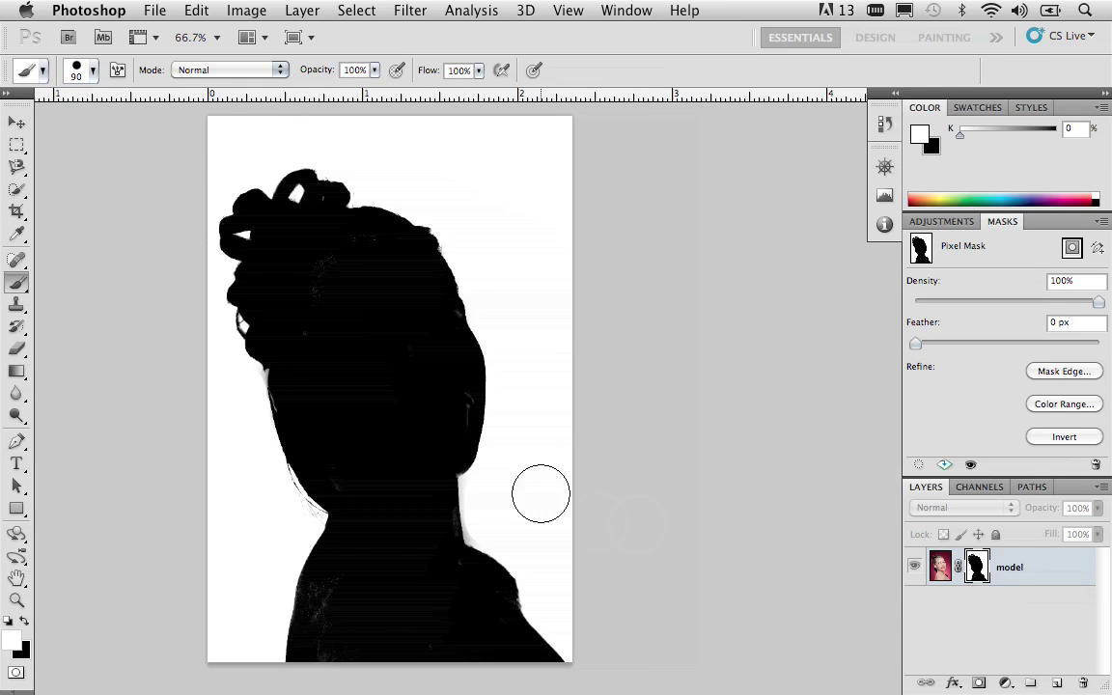
Step: Exit mask view, invert the mask to reveal the model, and open Refine Mask
alt+click(976, 567)
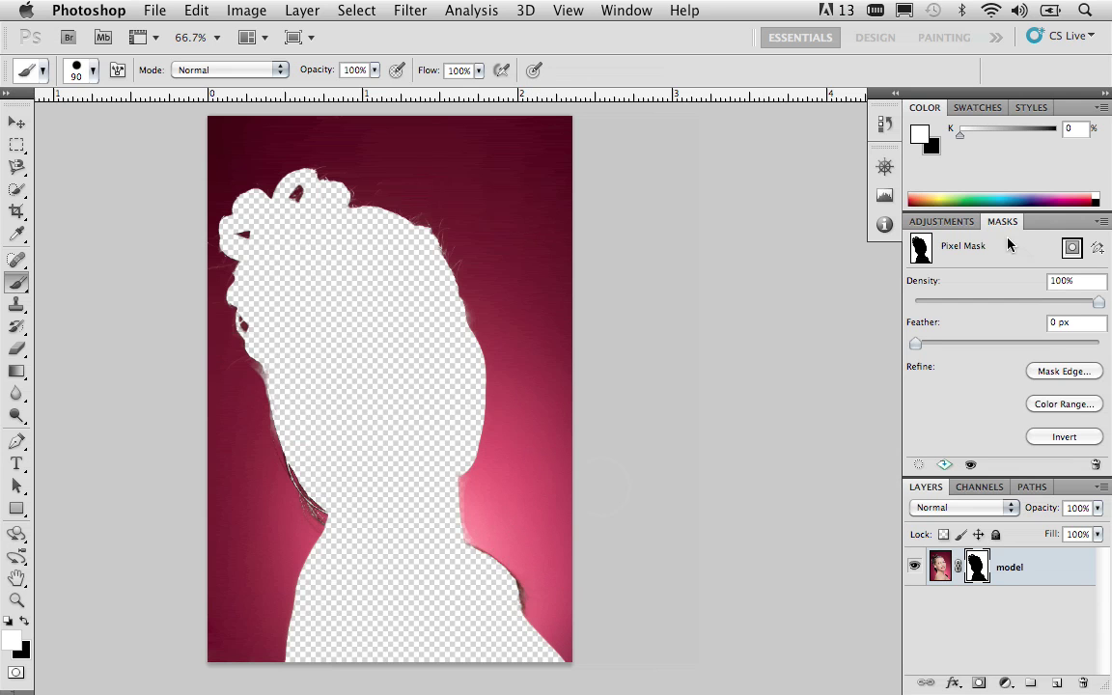
click(1052, 439)
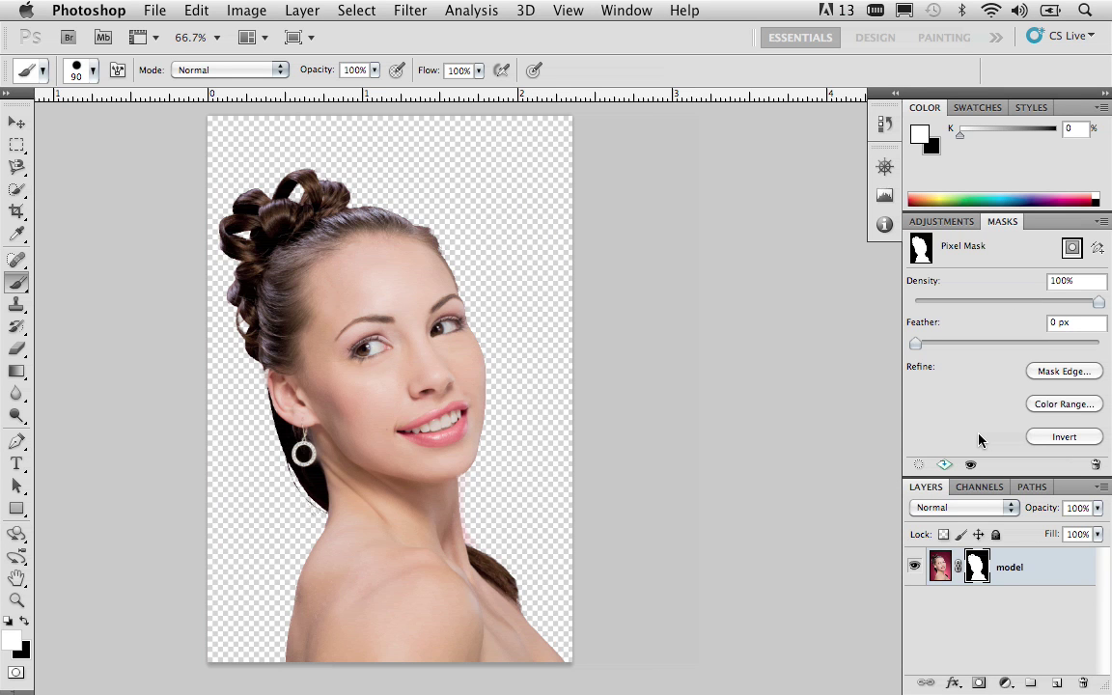
click(1051, 373)
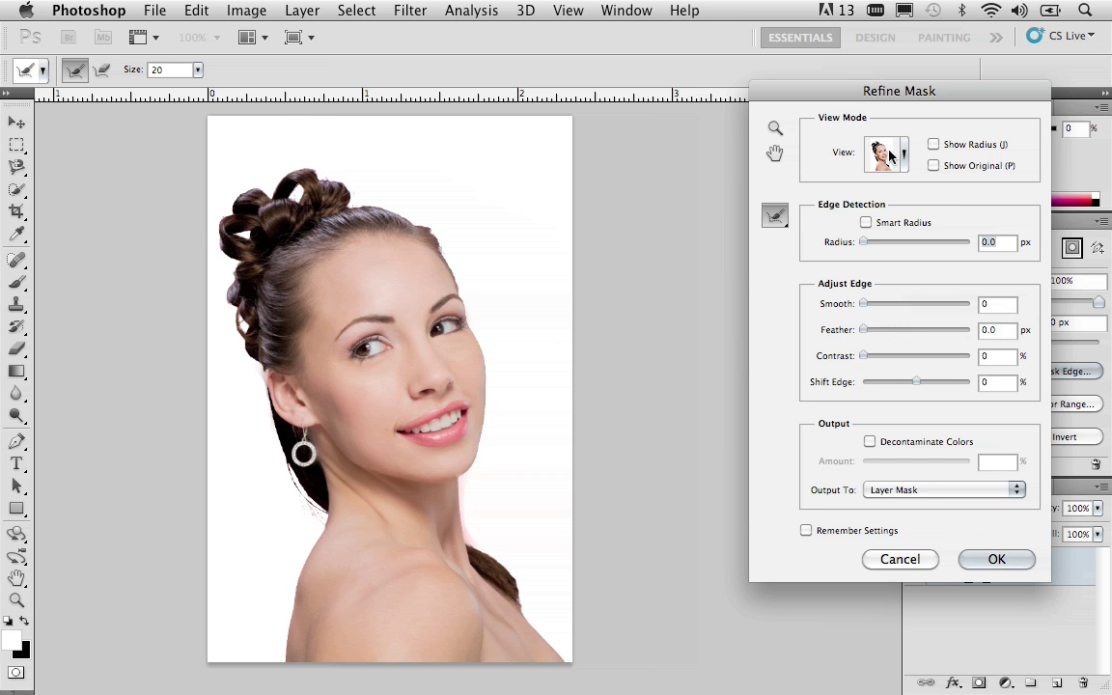
Step: Zoom in on the cheek edge and enable Smart Radius at a 1.5 px radius
drag(854, 111, 814, 174)
click(734, 191)
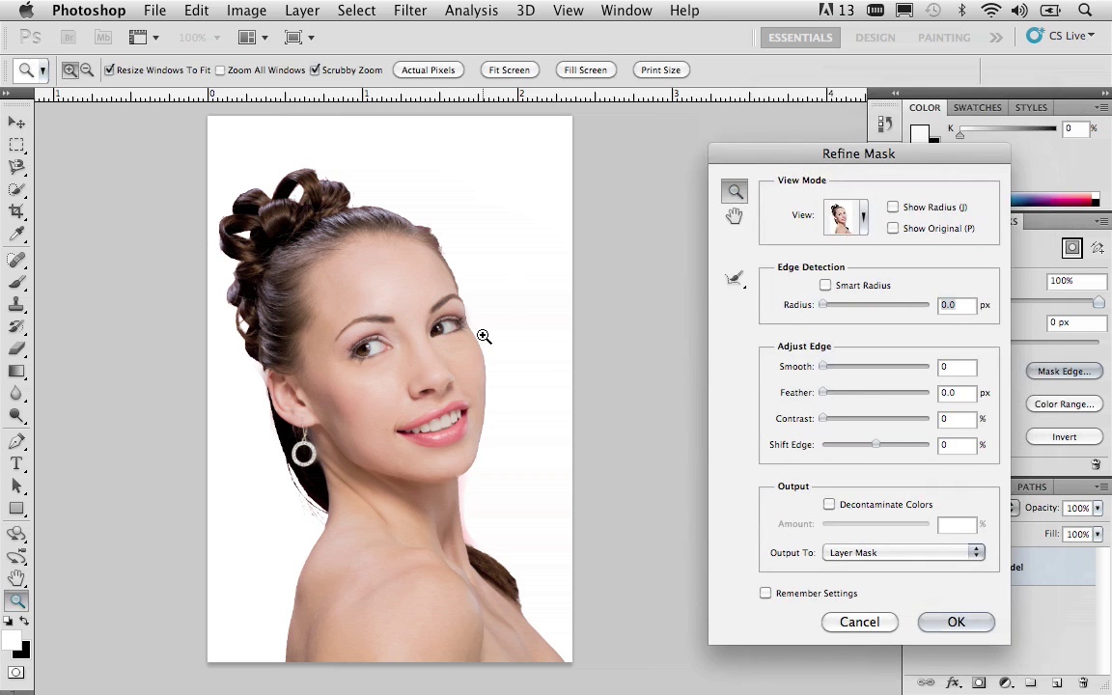
click(459, 352)
click(456, 364)
click(495, 320)
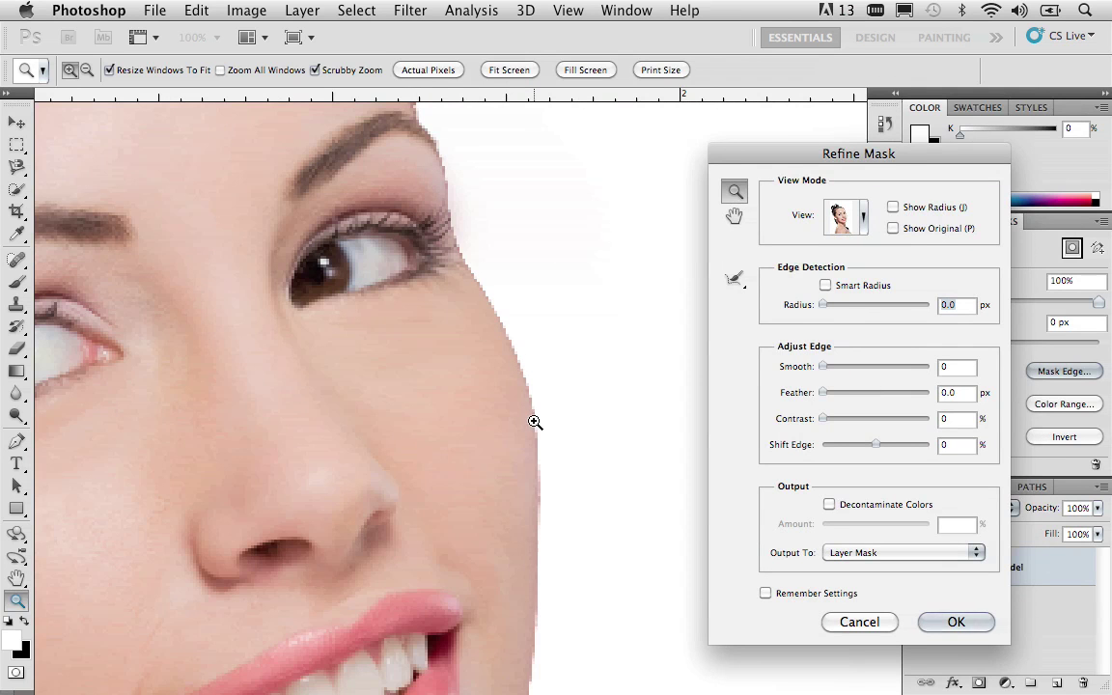
click(825, 285)
Step: Set Radius to 5.2 px, Smooth to 5 and Contrast to 48%, comparing against the original edge
drag(822, 307, 830, 307)
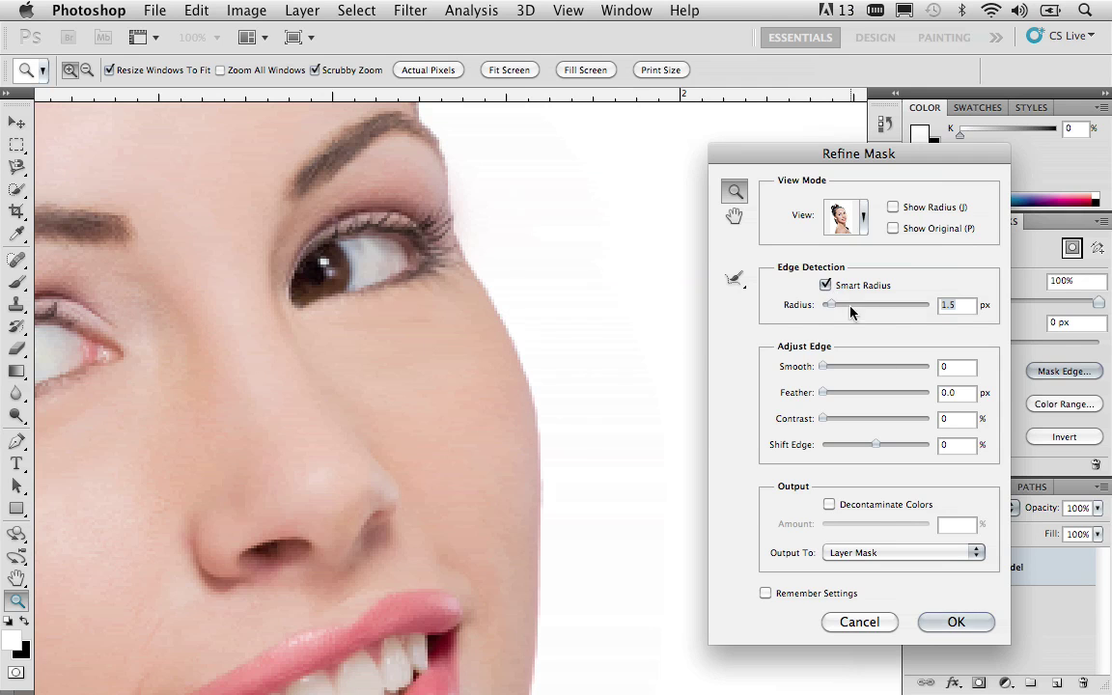
drag(835, 306, 837, 310)
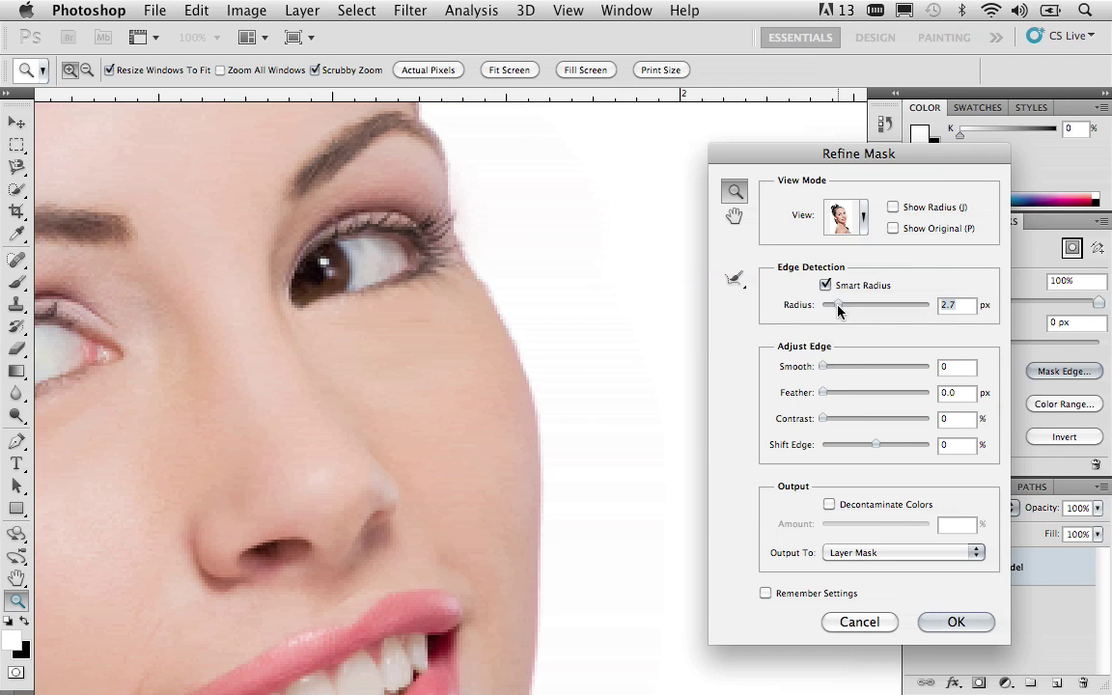
click(823, 372)
text(2)
key(Tab)
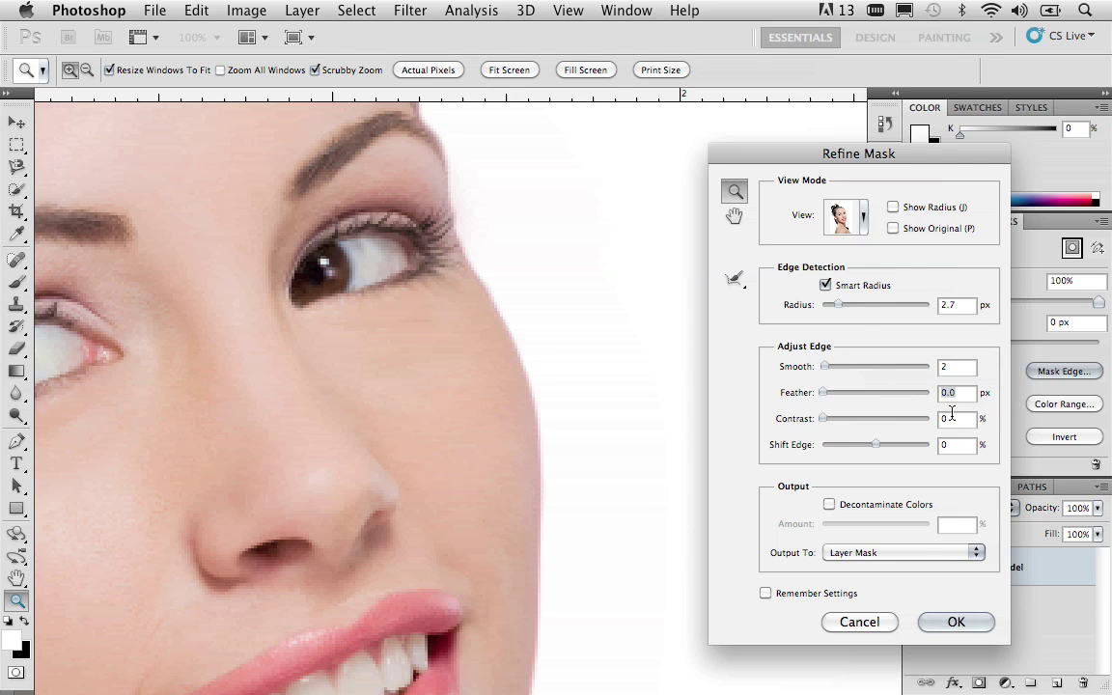
drag(826, 422, 874, 422)
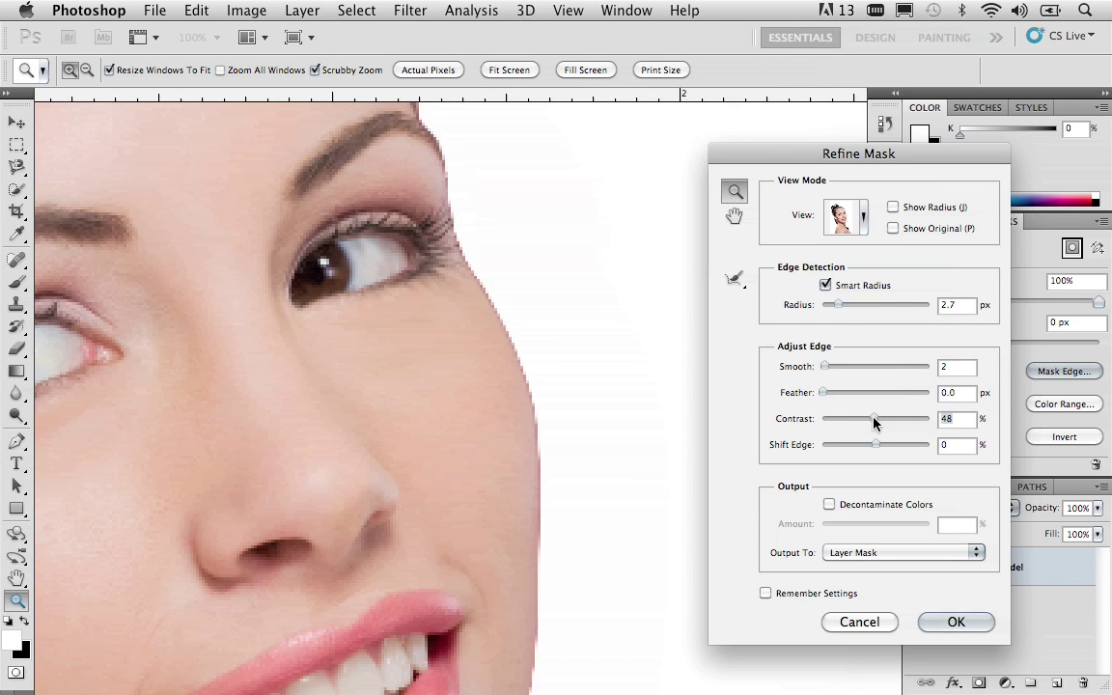
drag(838, 305, 852, 307)
drag(824, 367, 828, 367)
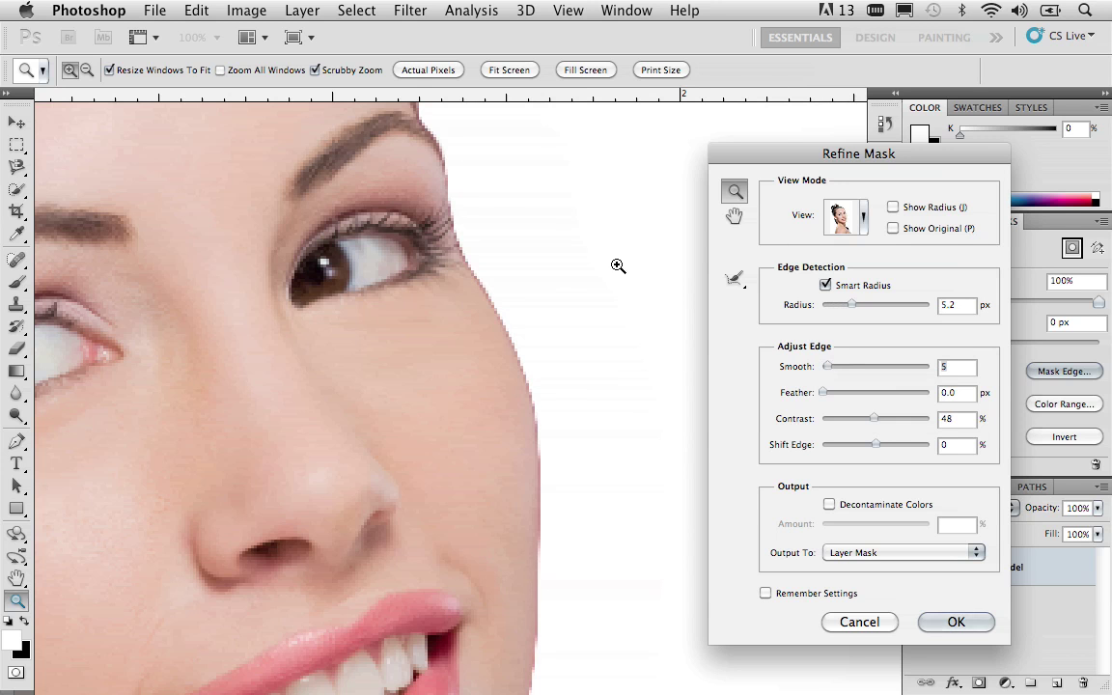
click(892, 227)
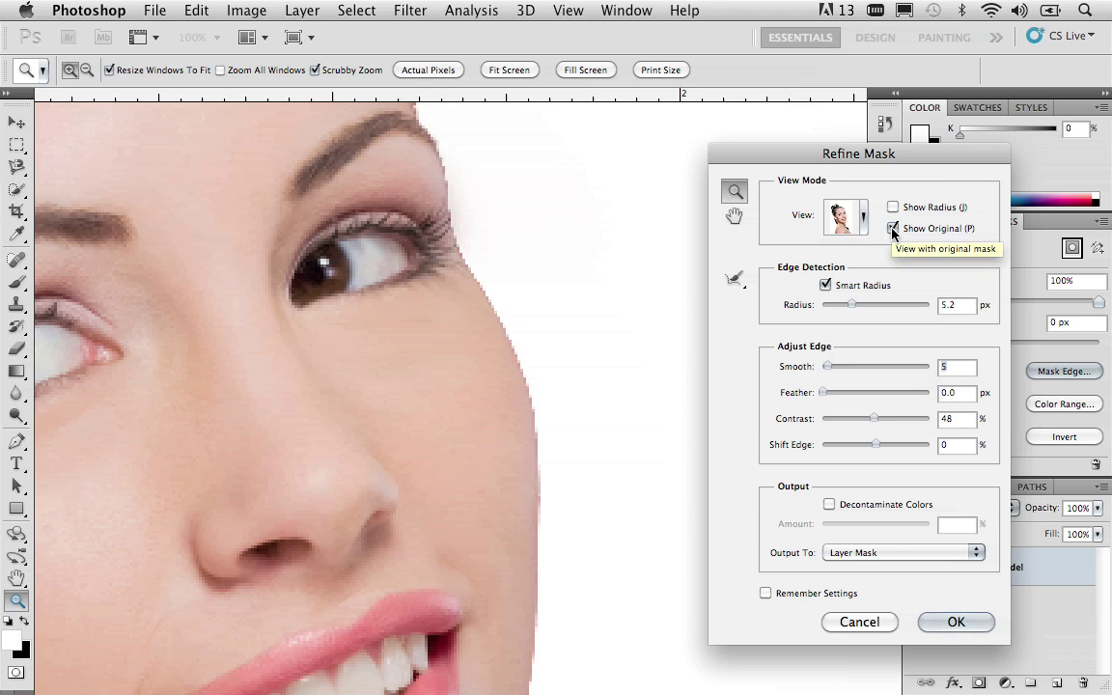
click(893, 229)
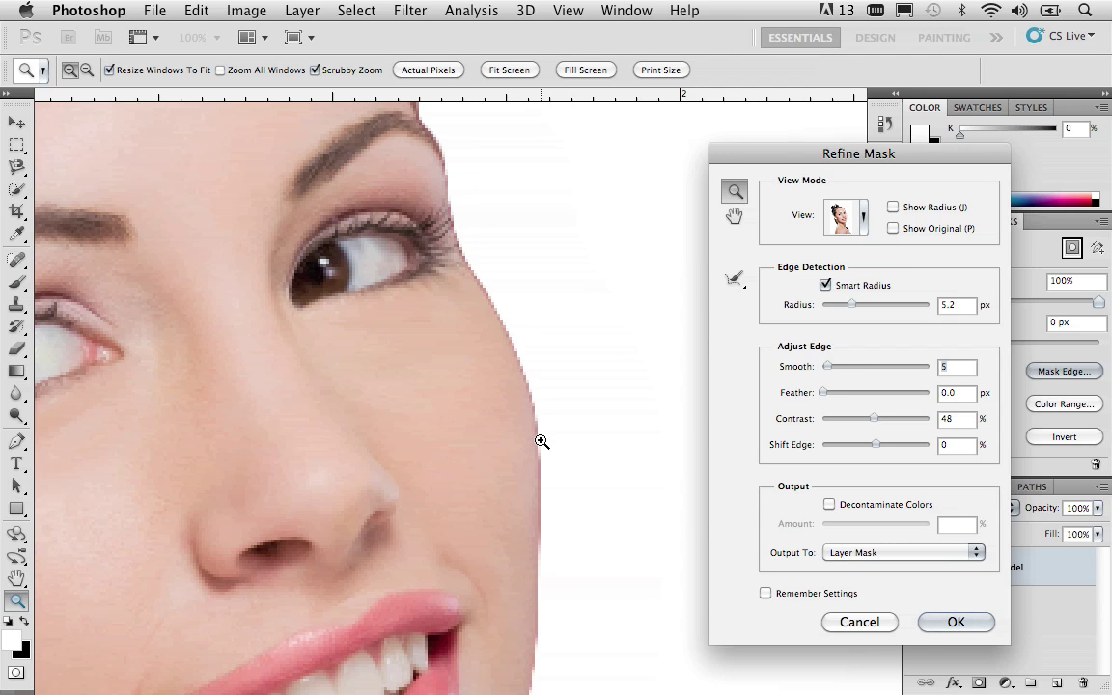
Step: Turn on Decontaminate Colors at 77% and zoom out to see the whole head
click(832, 506)
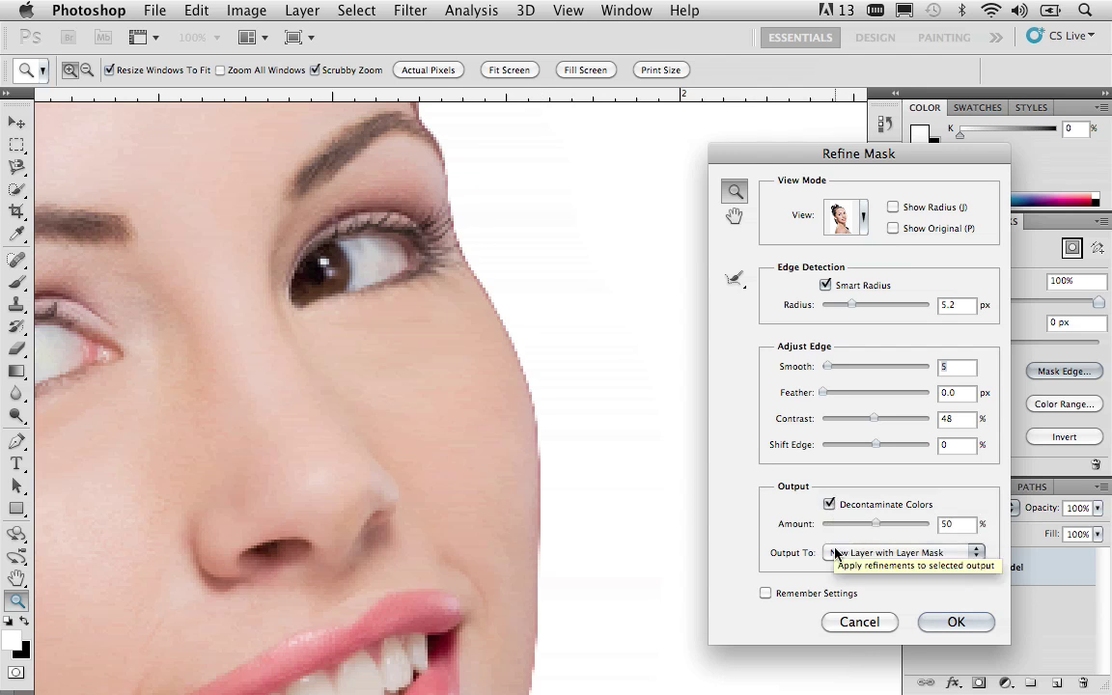
drag(875, 523, 904, 528)
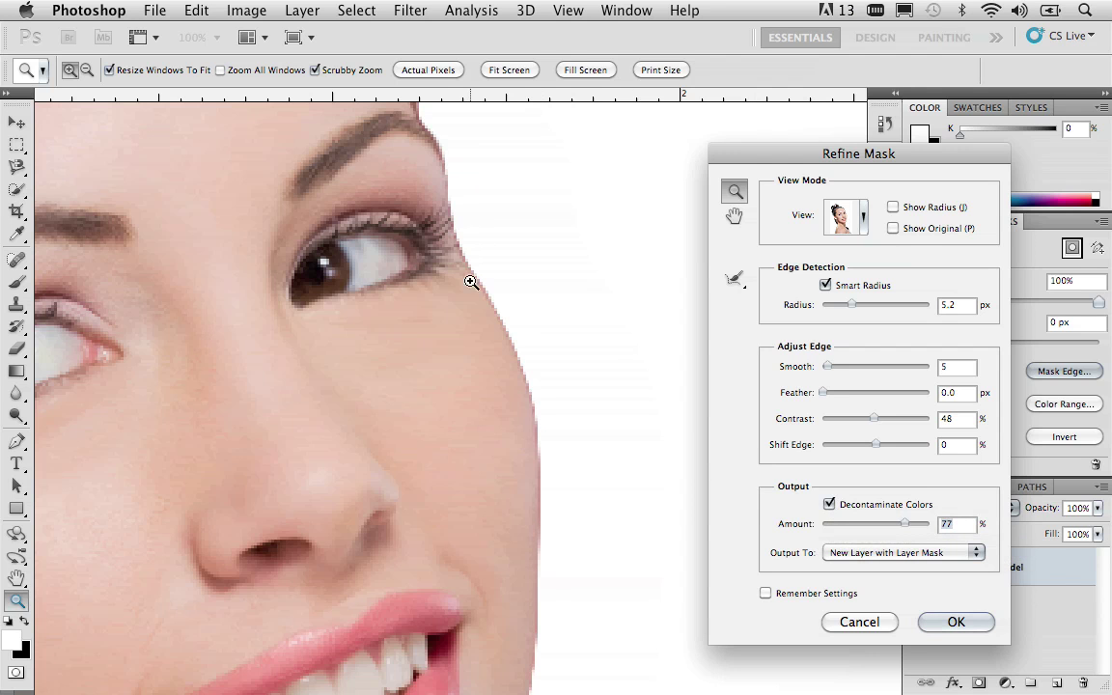
key(alt)
alt+click(514, 328)
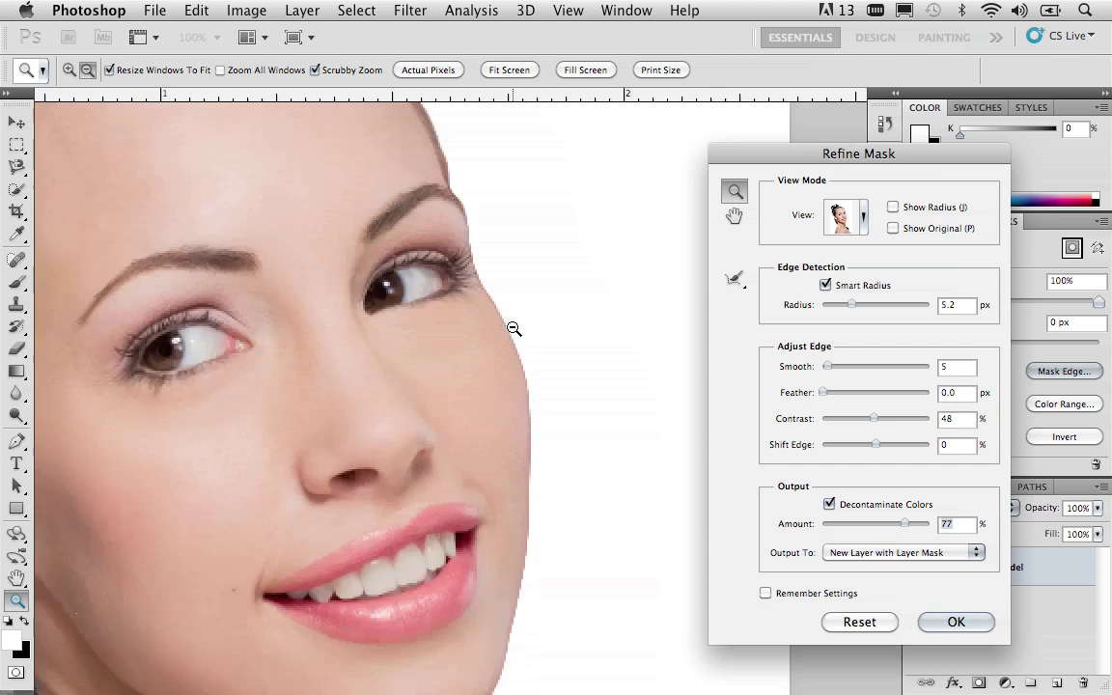
alt+click(513, 328)
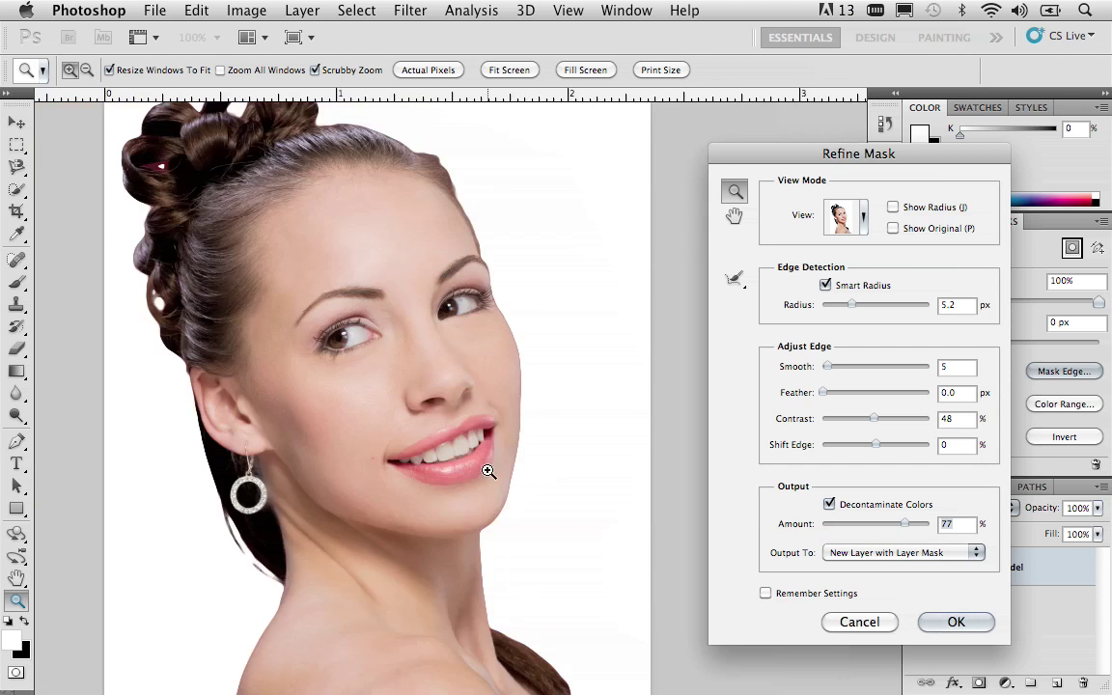
drag(305, 248, 362, 327)
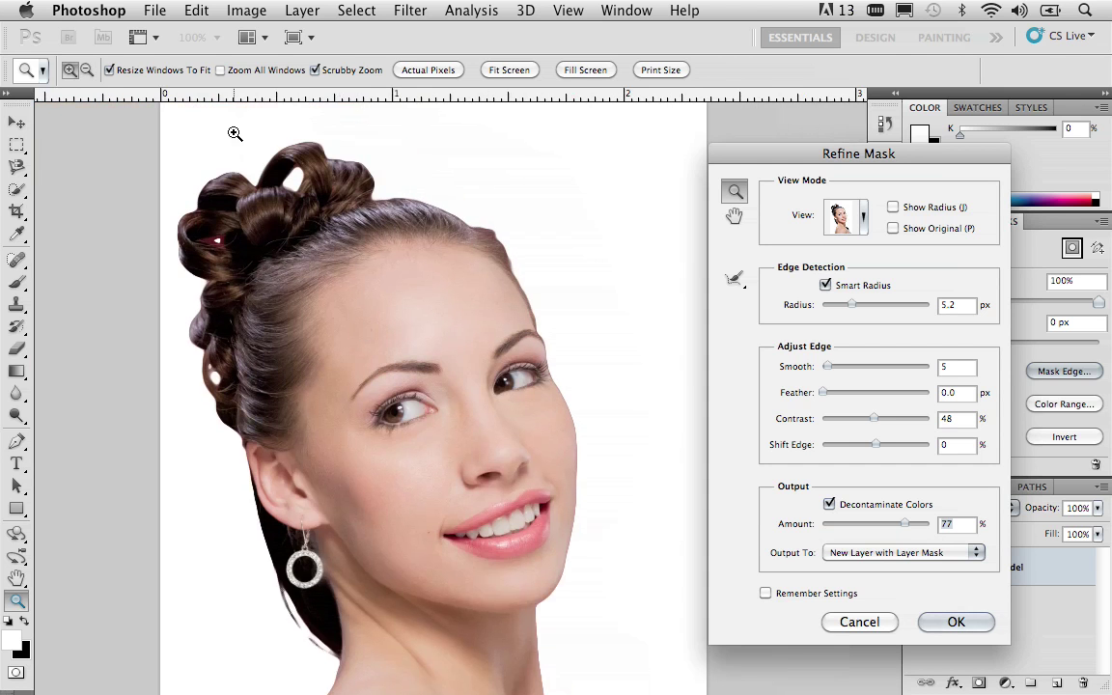
Step: Compare original and refined edges near the neck, keeping output as New Layer with Layer Mask
click(893, 229)
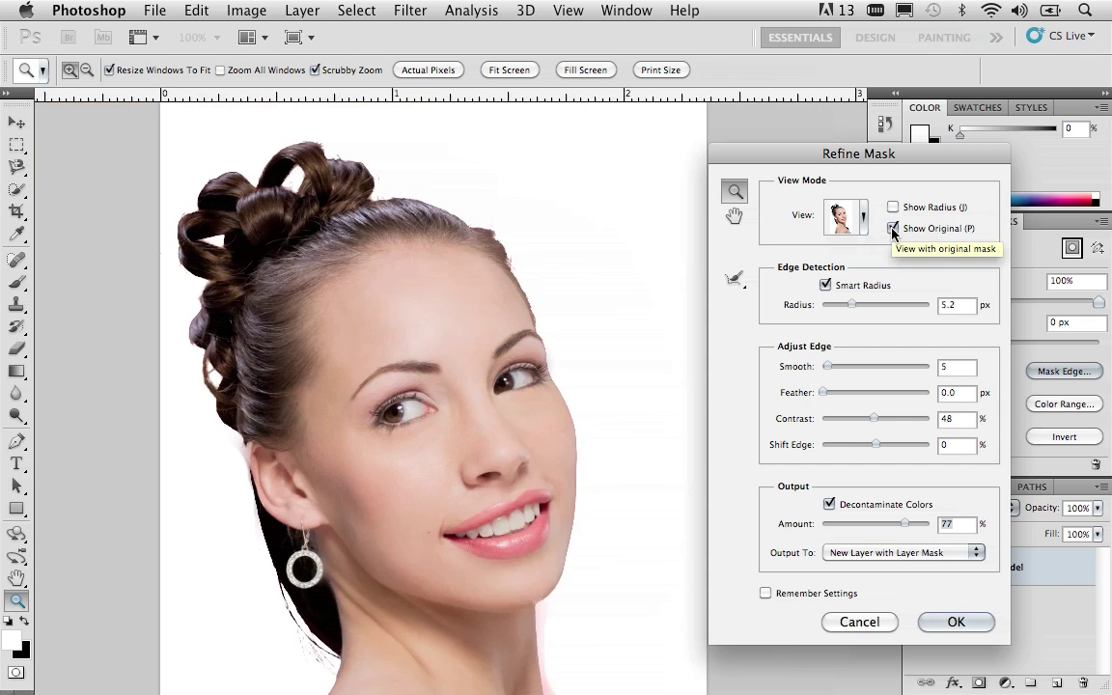
click(893, 229)
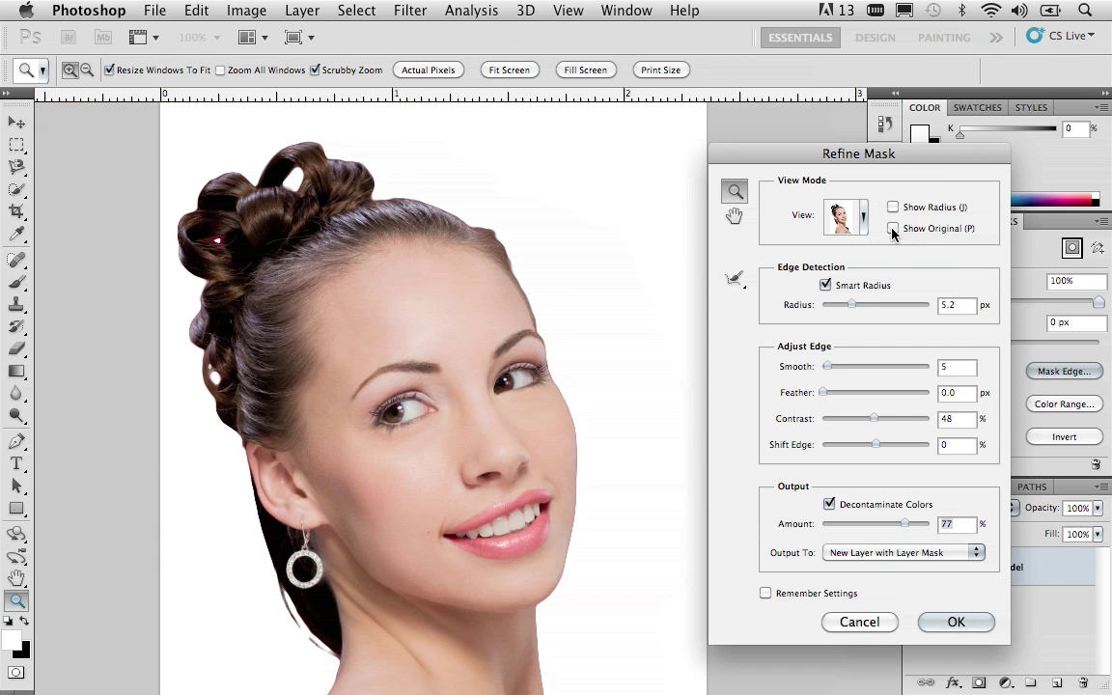
click(892, 228)
click(893, 228)
click(892, 229)
click(893, 228)
drag(894, 164, 793, 163)
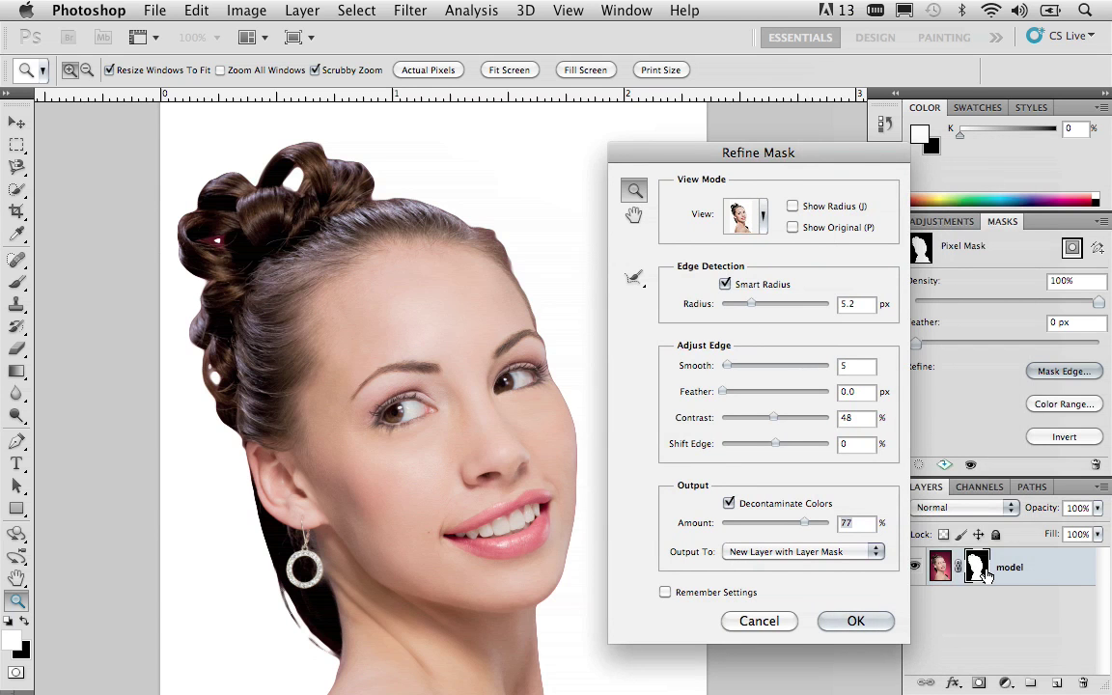
Step: Apply Refine Mask as a new masked 'model copy' layer and hide the original 'model' layer
click(857, 621)
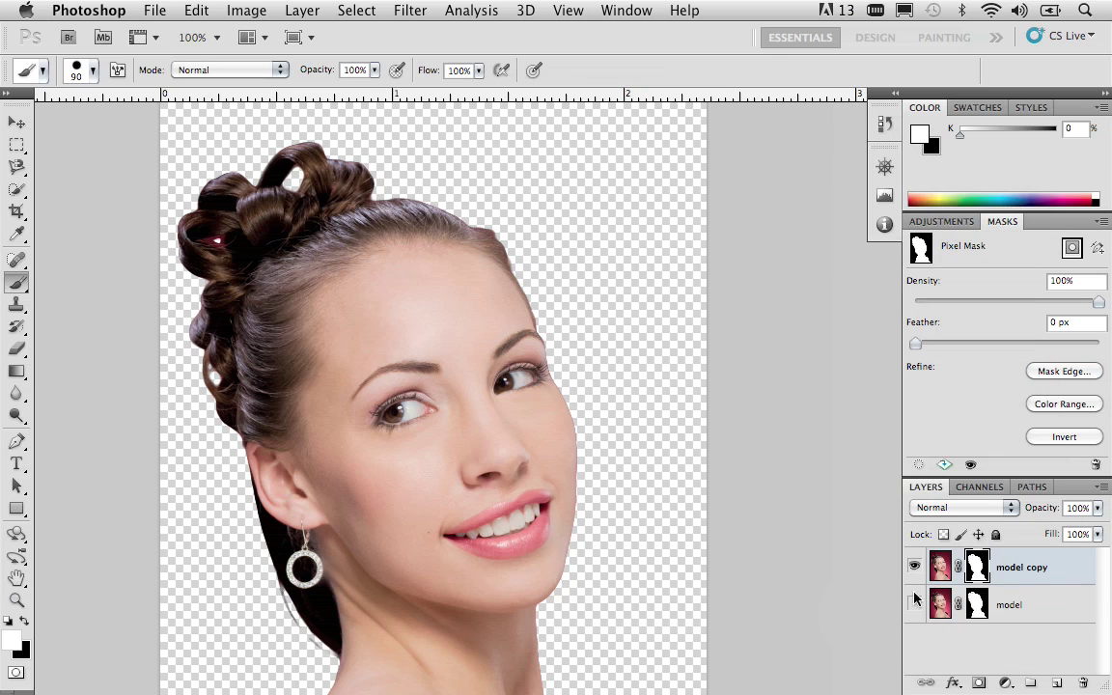
key(v)
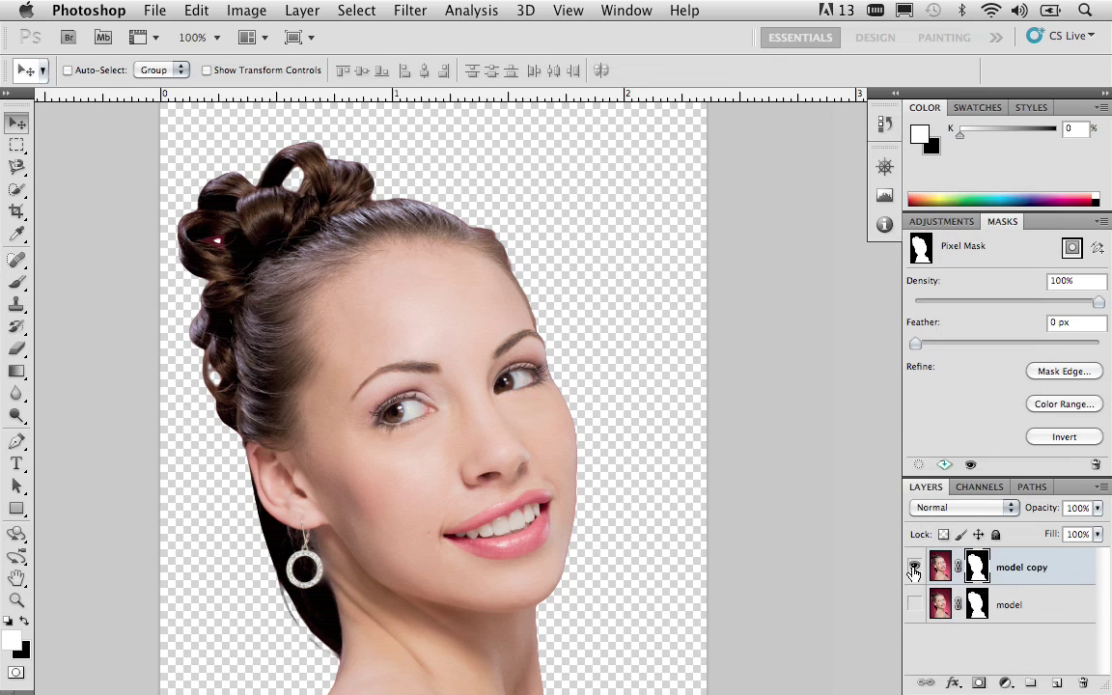
click(914, 605)
click(915, 567)
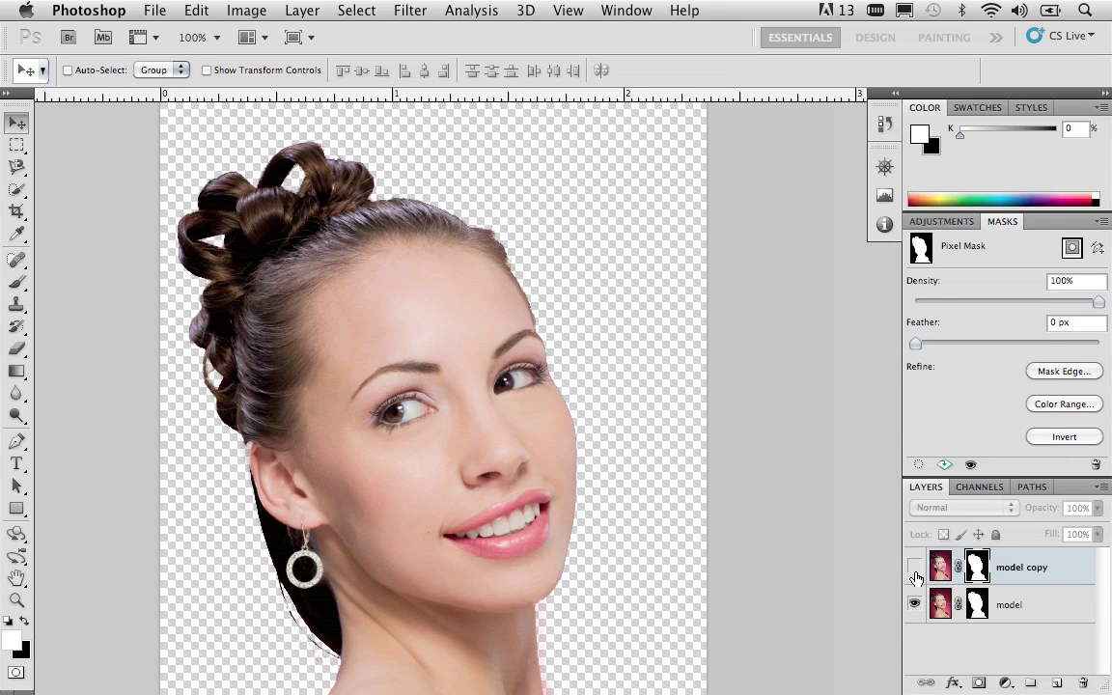
click(915, 567)
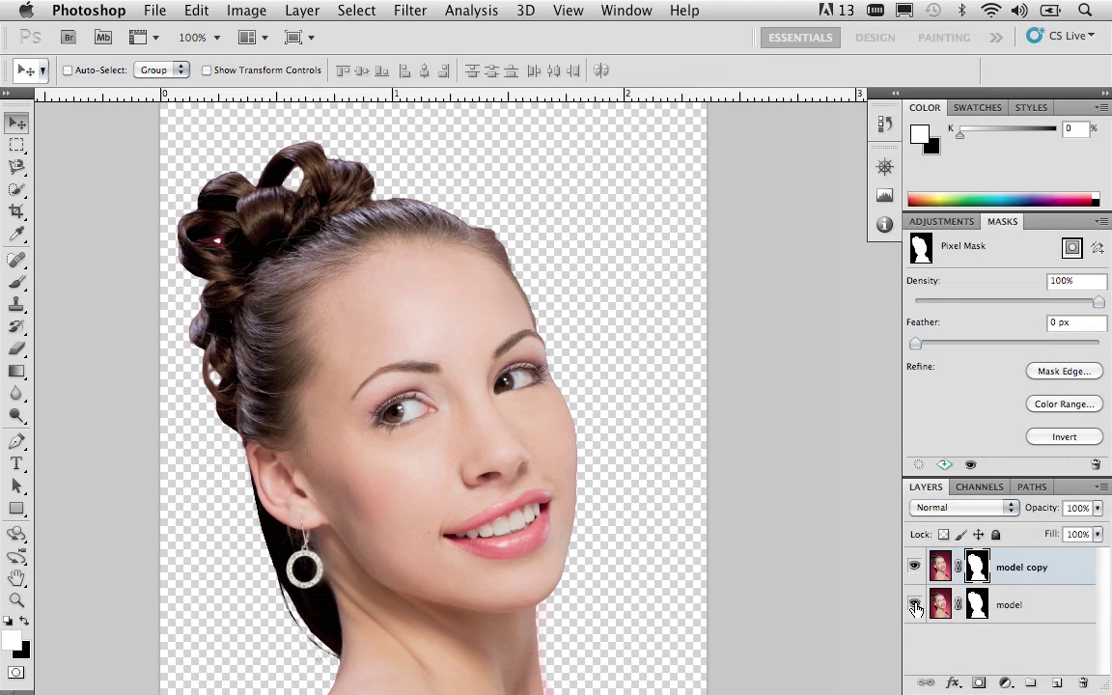
click(915, 605)
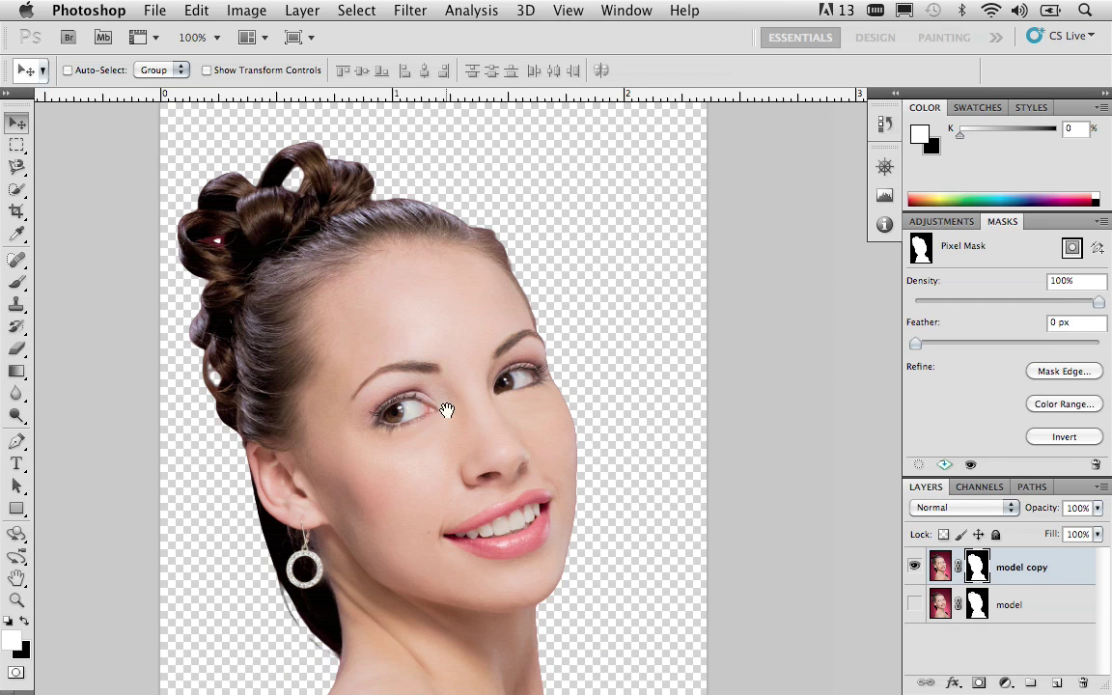
mouse_move(447, 386)
mouse_down()
mouse_move(436, 256)
mouse_move(466, 314)
mouse_move(454, 318)
mouse_move(466, 385)
mouse_up()
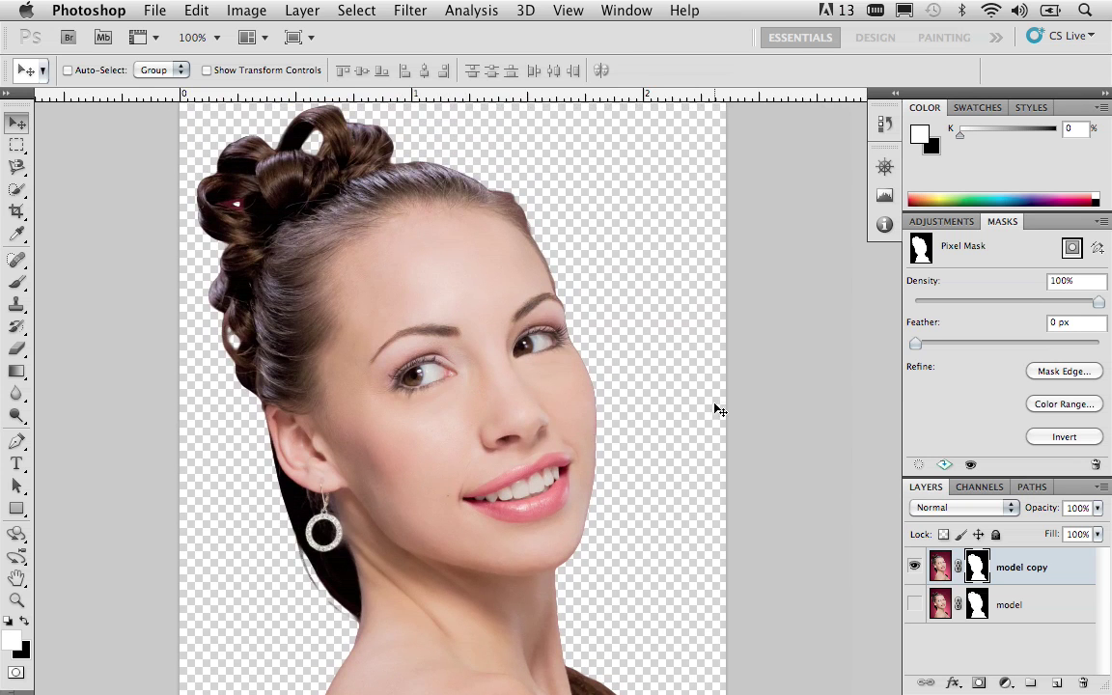
Step: Reopen Refine Mask and paint with the Refine Radius tool along the temple, top, bun and left hair edges
click(1041, 375)
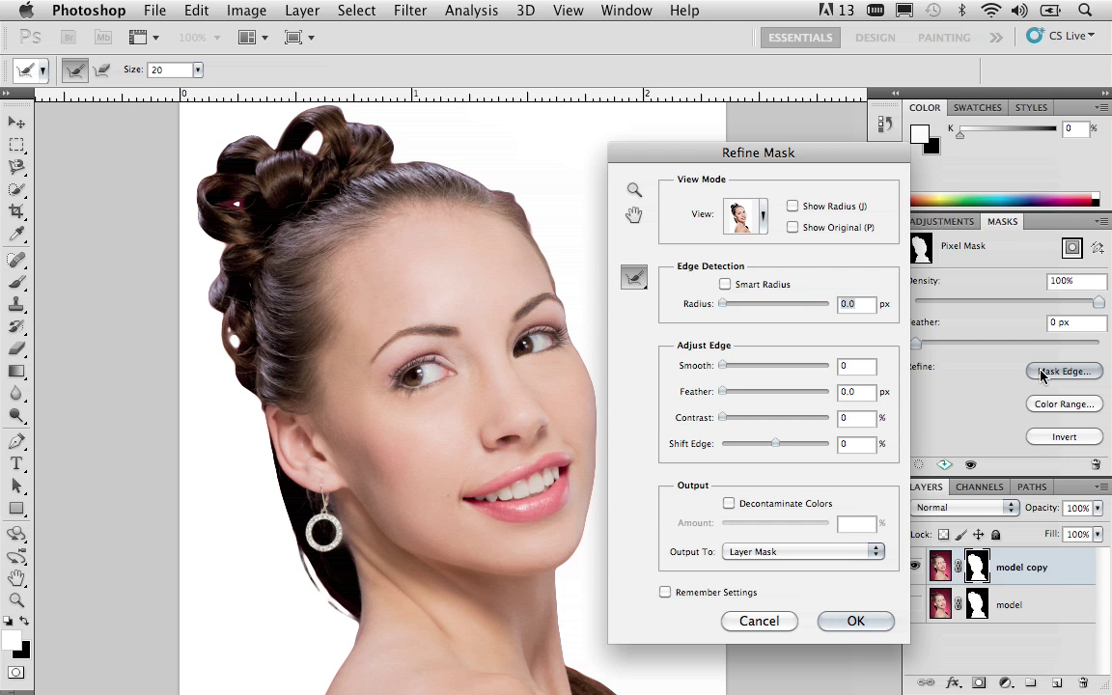
click(637, 280)
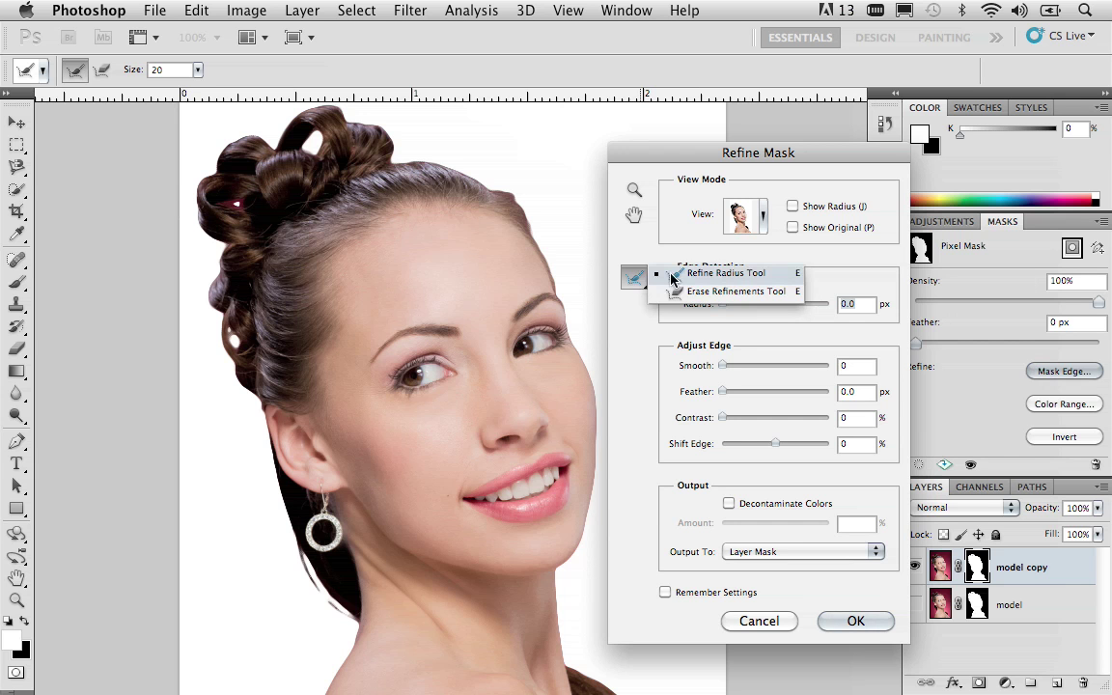
click(683, 278)
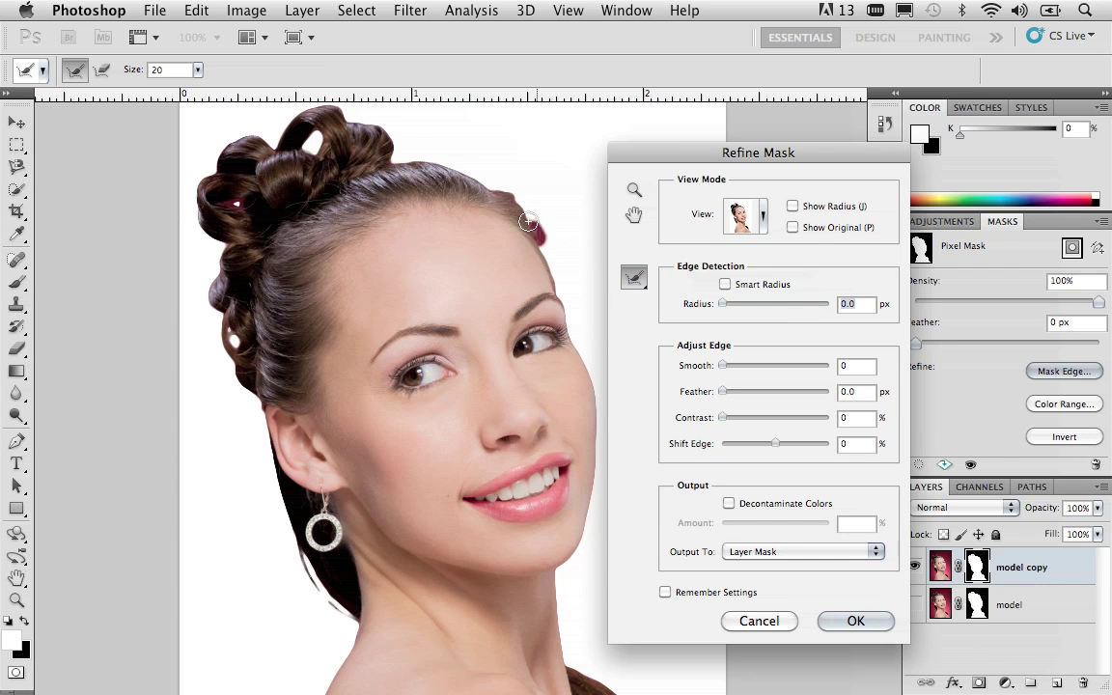
drag(529, 222, 524, 181)
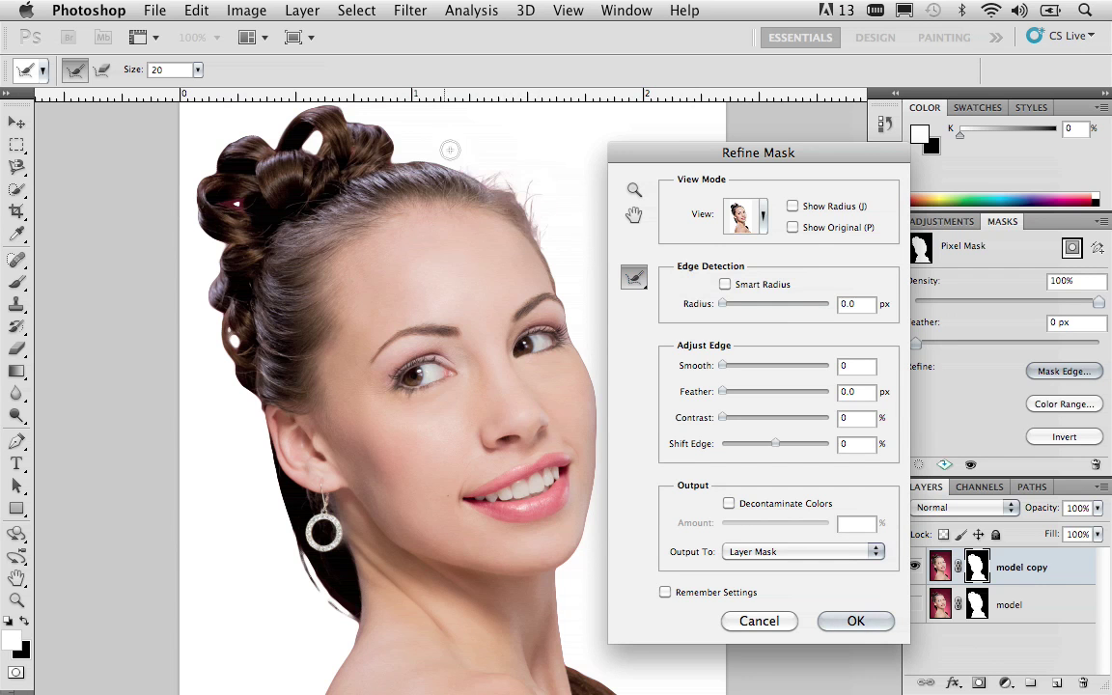
drag(473, 175, 415, 155)
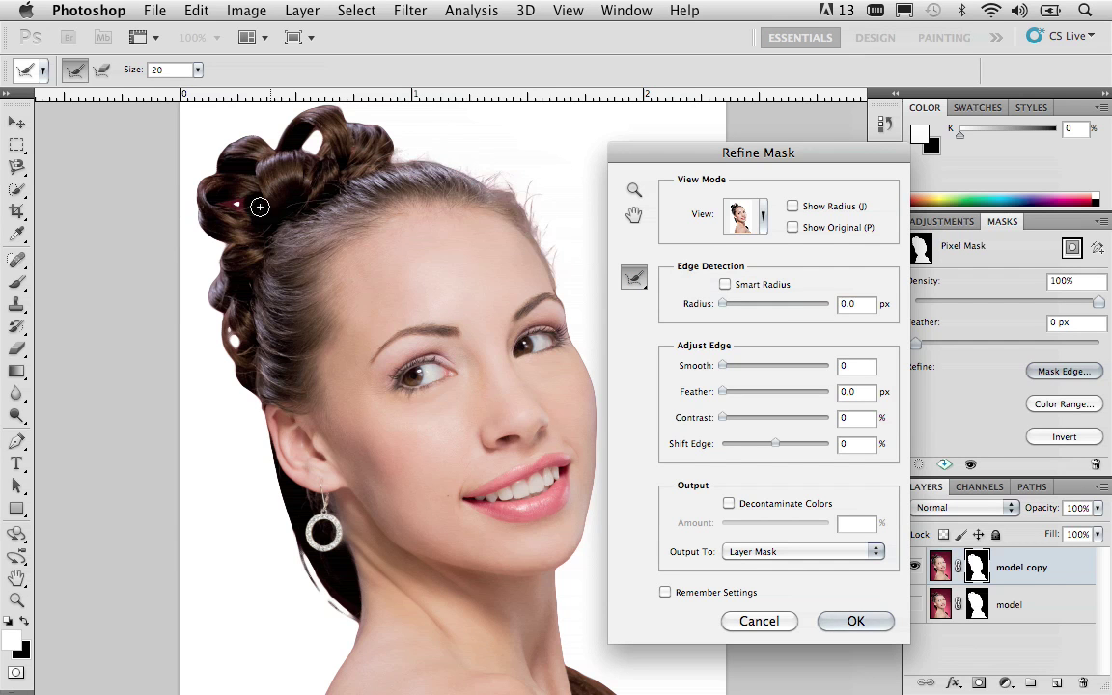
mouse_move(188, 205)
mouse_down()
mouse_move(217, 270)
mouse_move(199, 291)
mouse_move(205, 318)
mouse_move(238, 378)
mouse_up()
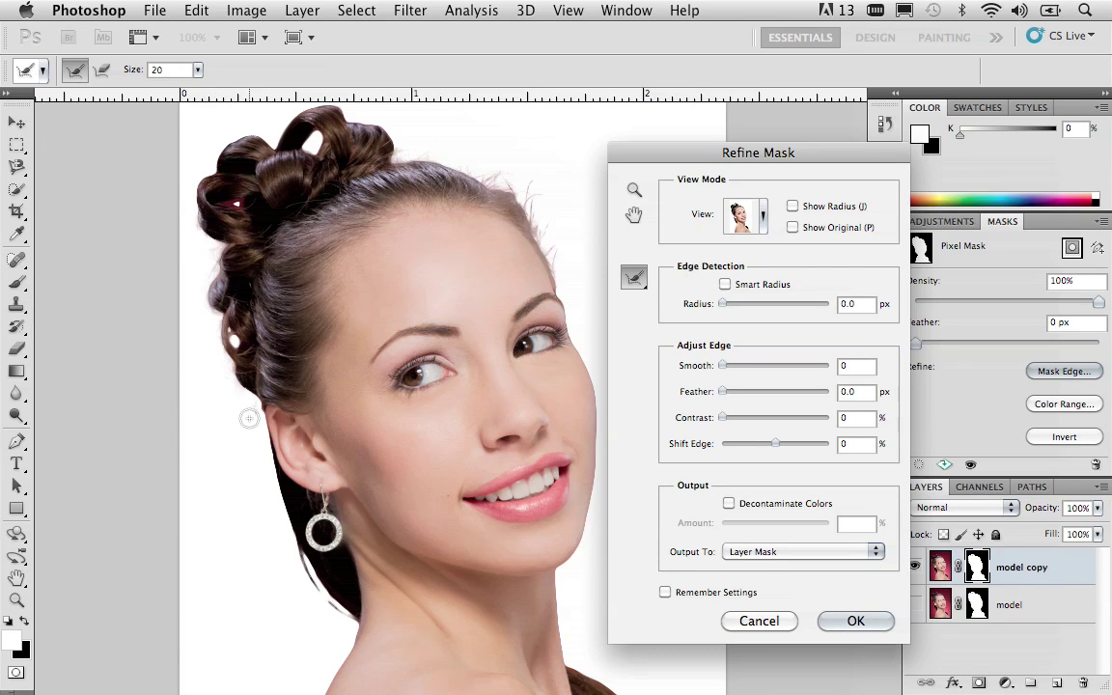
drag(212, 243, 199, 307)
mouse_move(230, 140)
mouse_down()
mouse_move(264, 143)
mouse_move(278, 95)
mouse_up()
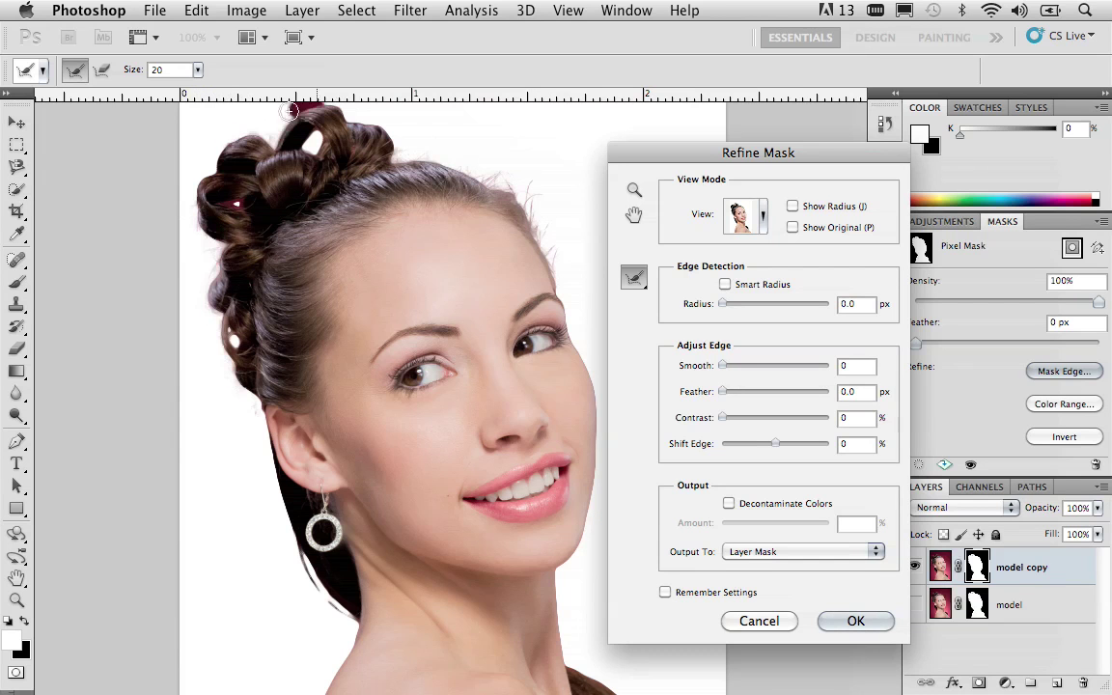
mouse_move(343, 107)
mouse_down()
mouse_move(370, 121)
mouse_move(374, 140)
mouse_move(376, 120)
mouse_move(413, 126)
mouse_up()
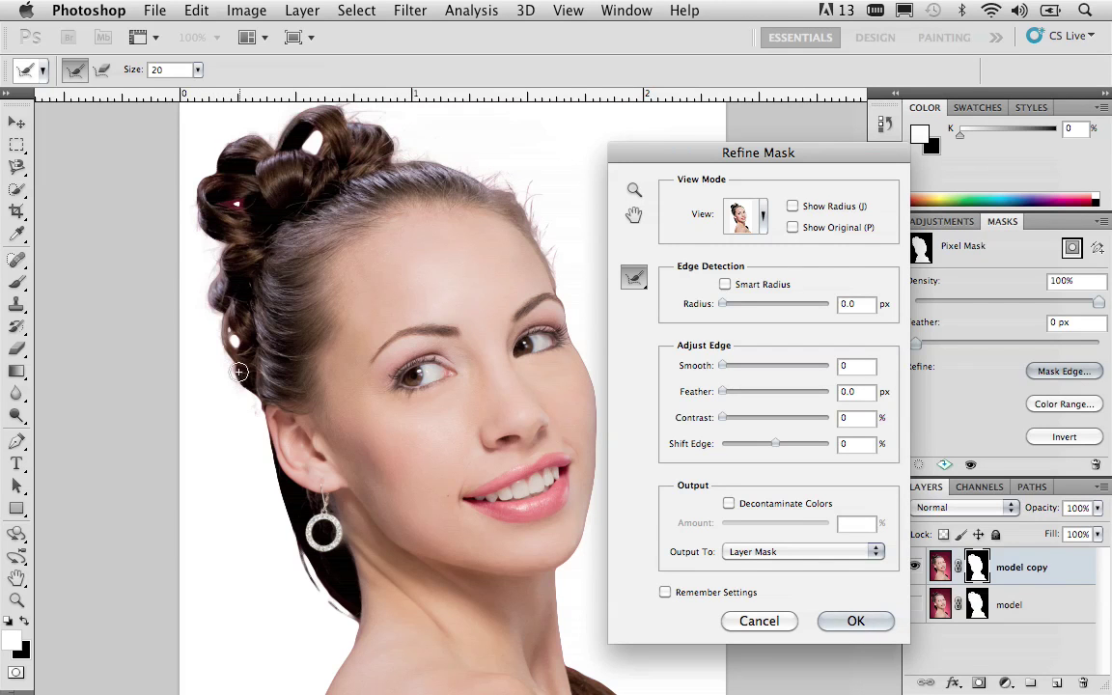
mouse_move(224, 363)
mouse_down()
mouse_move(260, 412)
mouse_move(256, 465)
mouse_up()
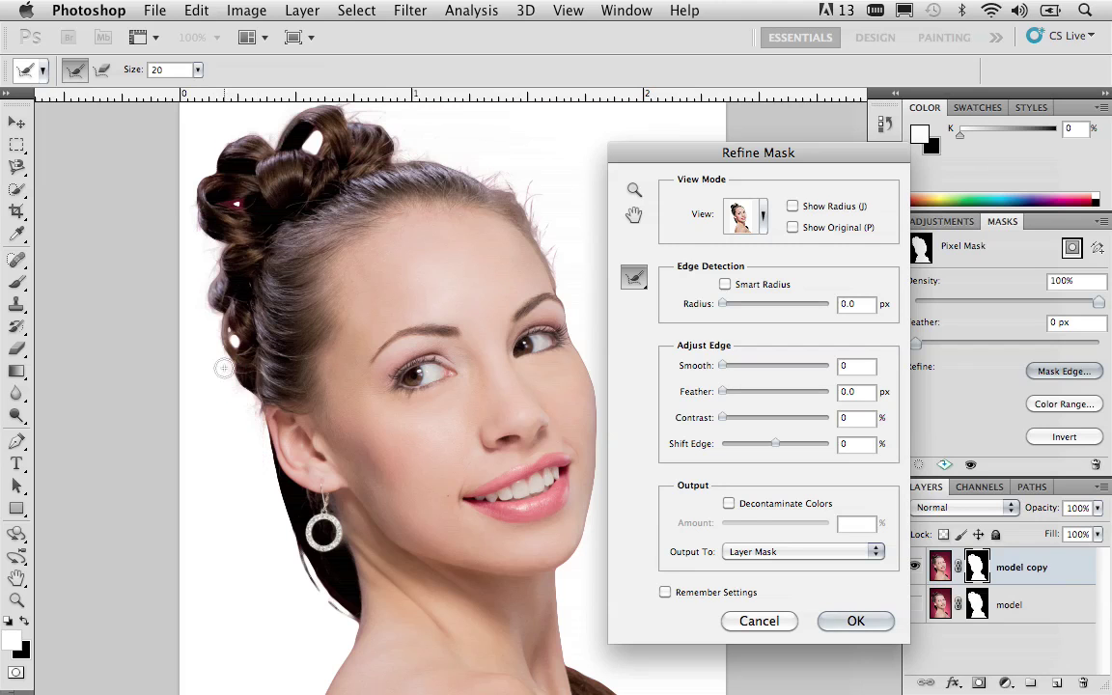
mouse_move(201, 281)
mouse_down()
mouse_move(224, 375)
mouse_move(278, 510)
mouse_up()
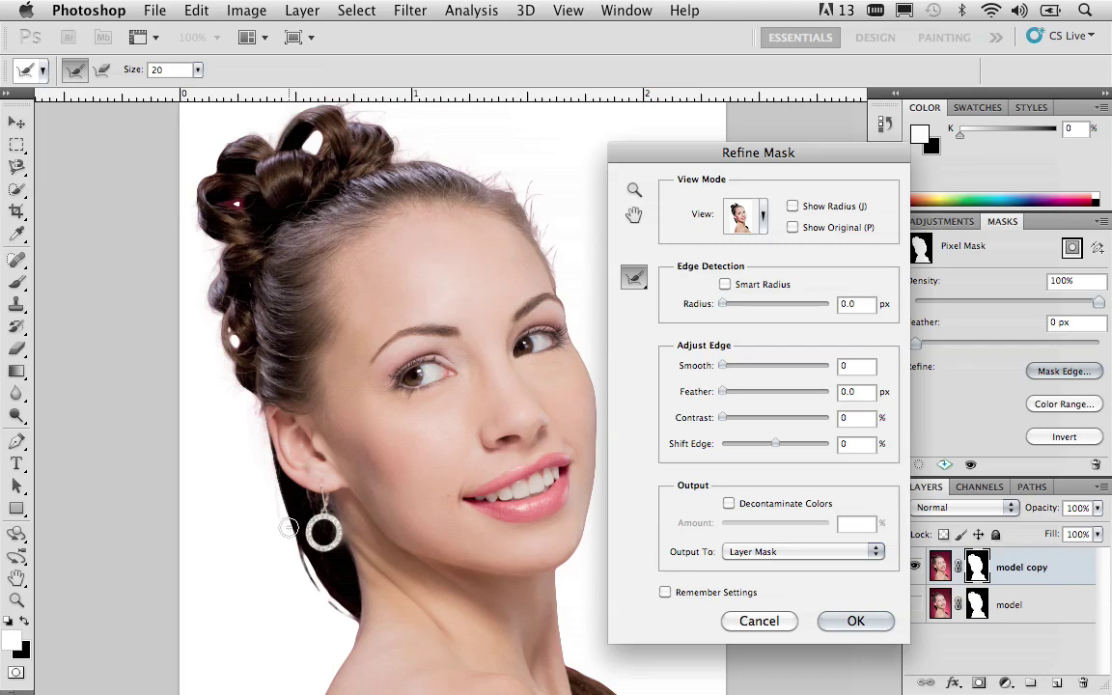
Step: Paint Refine Radius strokes over the hair along the neck and the stray hair on the shoulder
drag(258, 464, 340, 617)
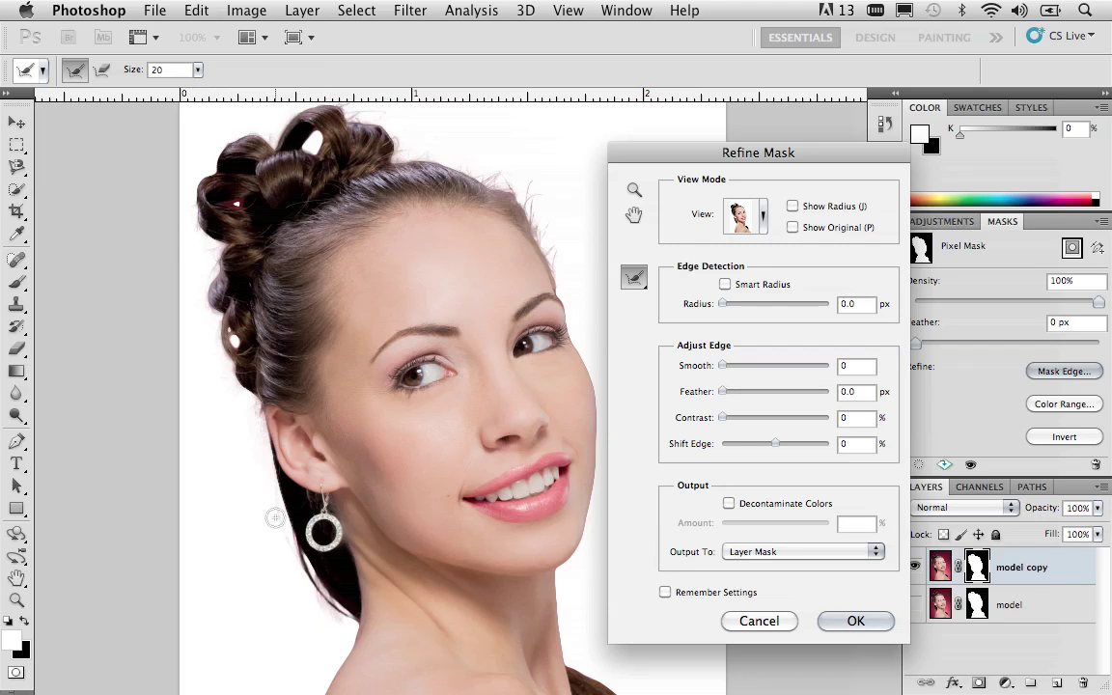
mouse_move(255, 467)
mouse_down()
mouse_move(340, 614)
mouse_move(289, 569)
mouse_up()
drag(280, 522, 320, 620)
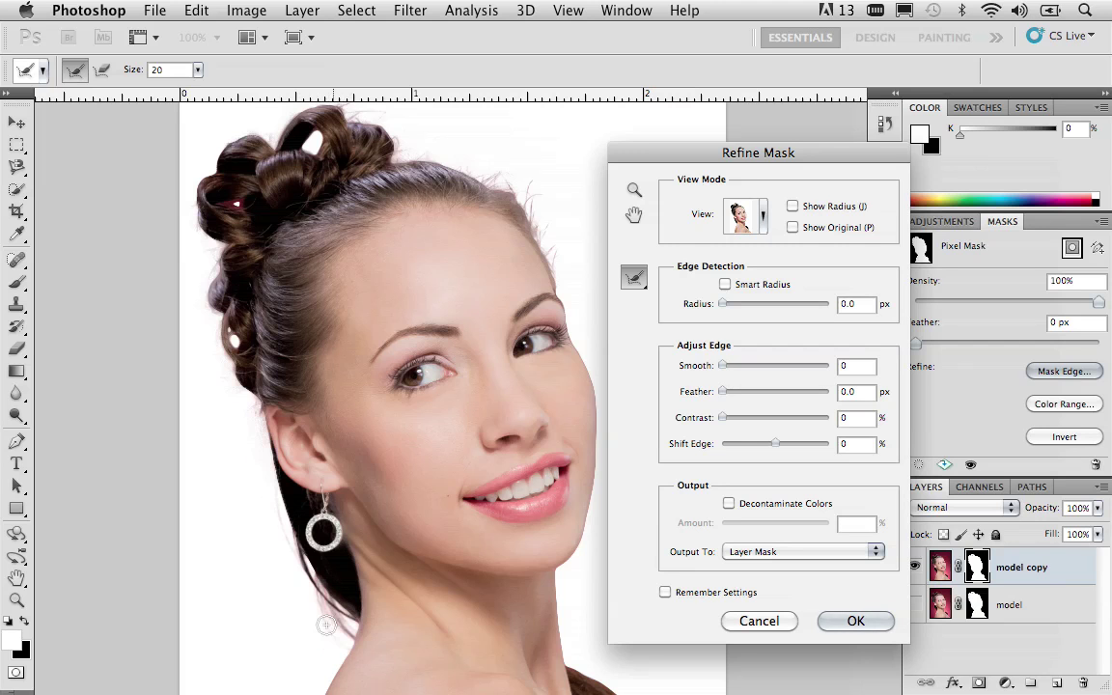
drag(285, 533, 320, 637)
drag(521, 564, 360, 425)
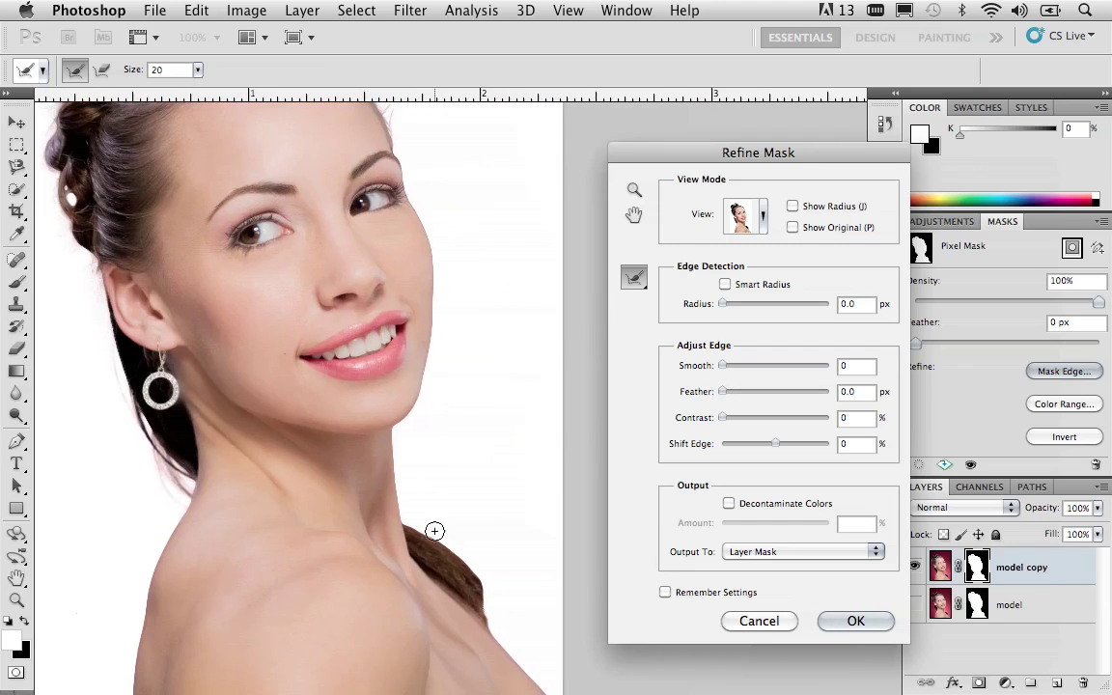
drag(418, 526, 503, 618)
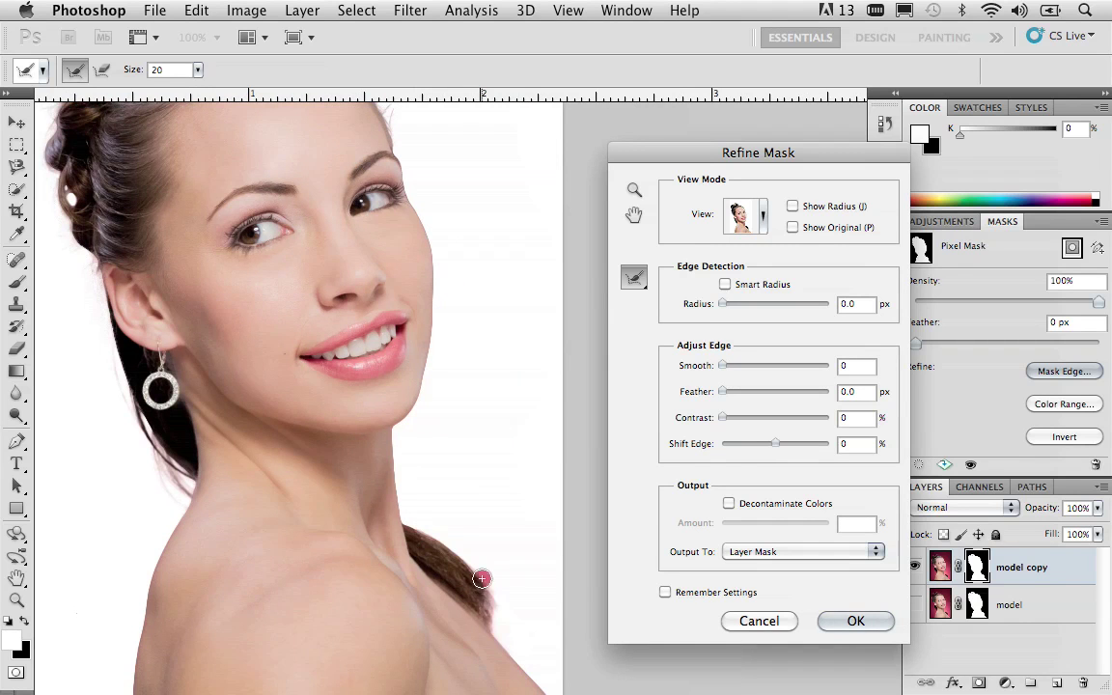
drag(444, 526, 497, 627)
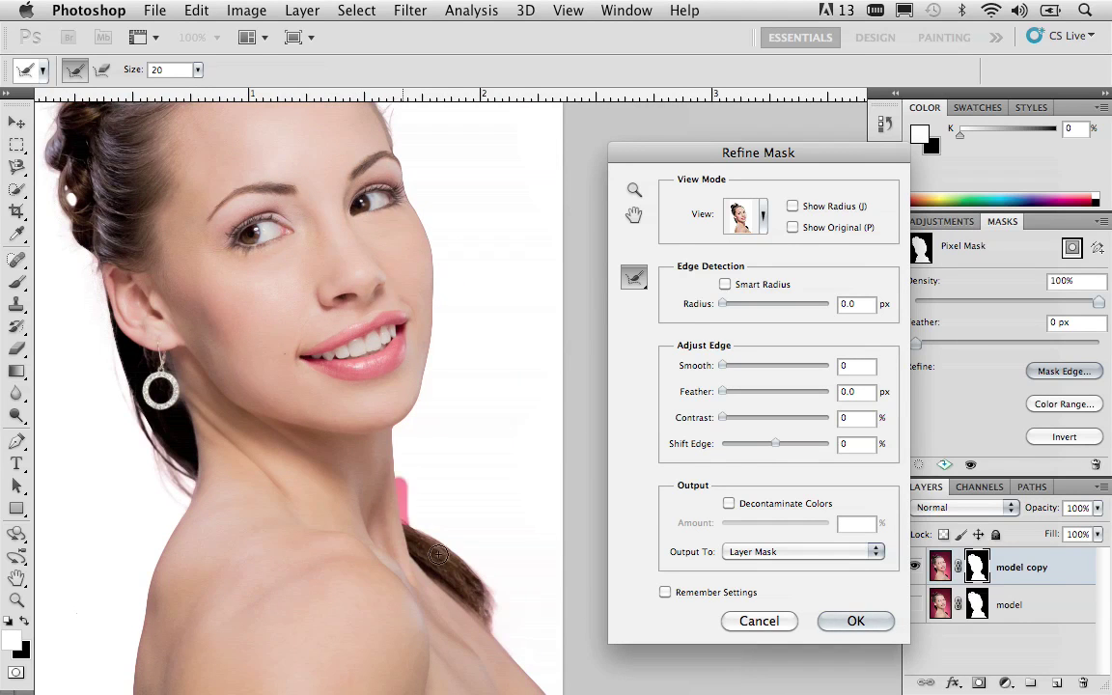
drag(412, 511, 449, 542)
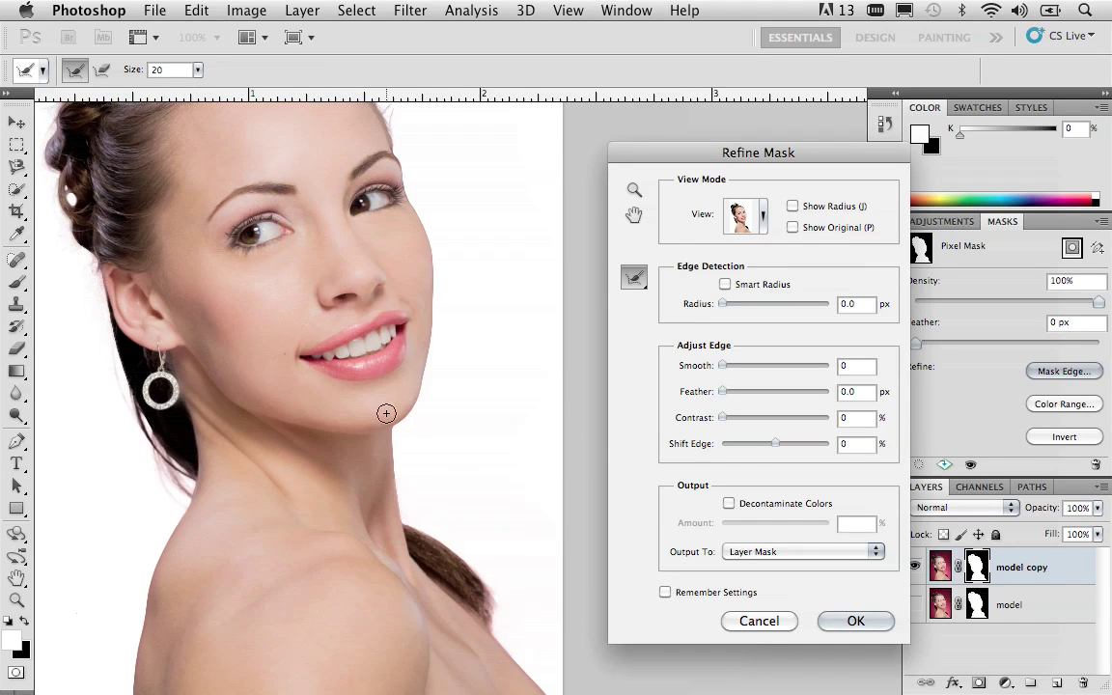
drag(387, 399, 484, 562)
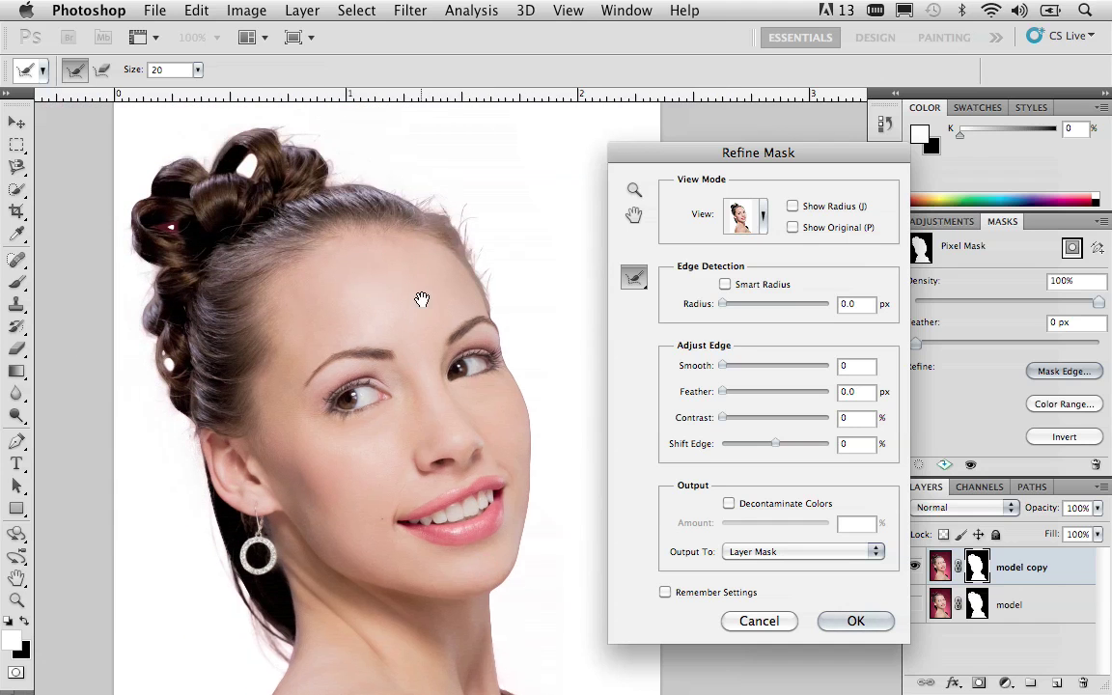
Step: Zoom in on the hairline, paint over its stray hairs, then zoom back out to the face
click(206, 170)
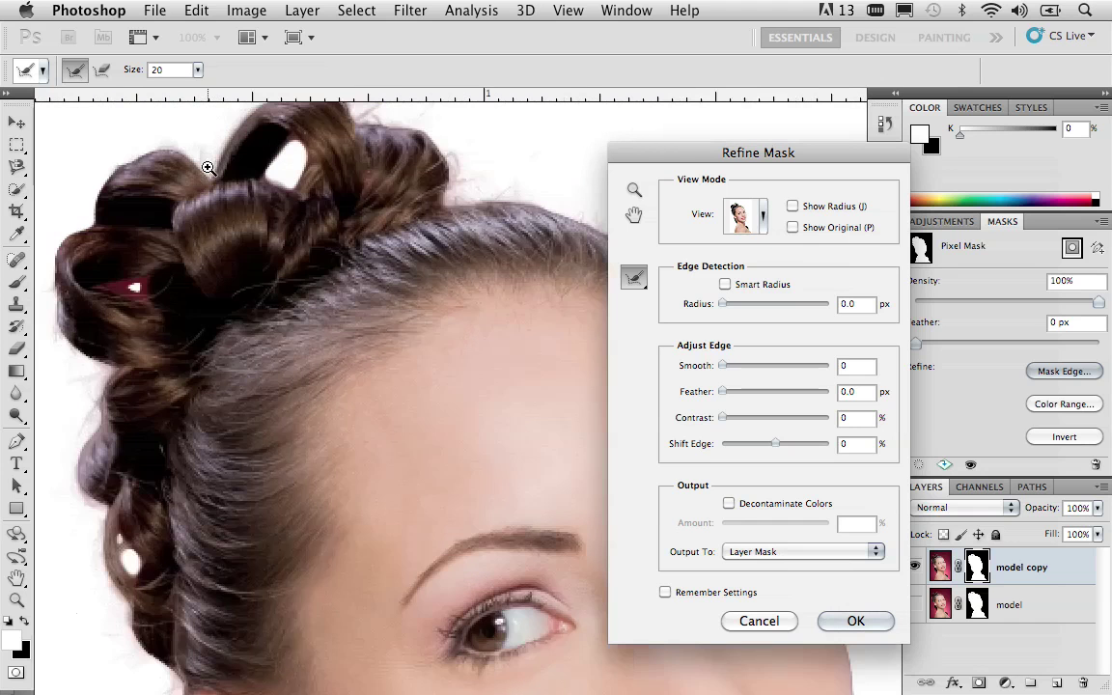
click(462, 189)
mouse_move(472, 189)
mouse_down()
mouse_move(488, 268)
mouse_move(414, 374)
mouse_move(424, 332)
mouse_move(473, 265)
mouse_up()
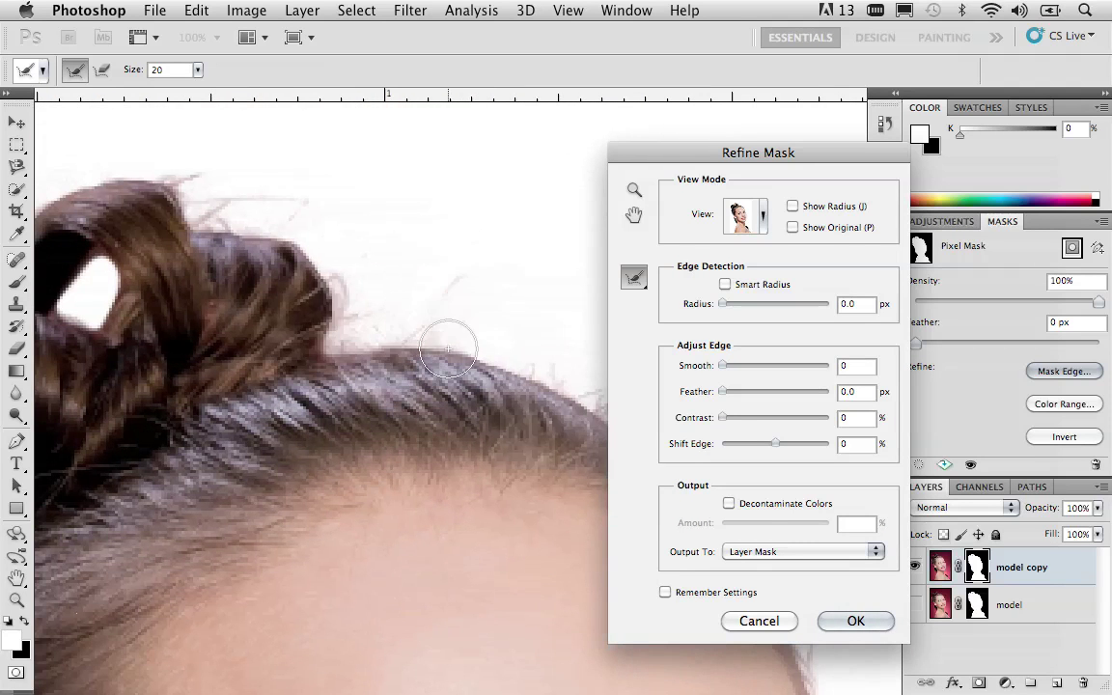
mouse_move(420, 333)
mouse_down()
mouse_move(471, 267)
mouse_move(460, 258)
mouse_up()
alt+click(453, 351)
alt+click(453, 350)
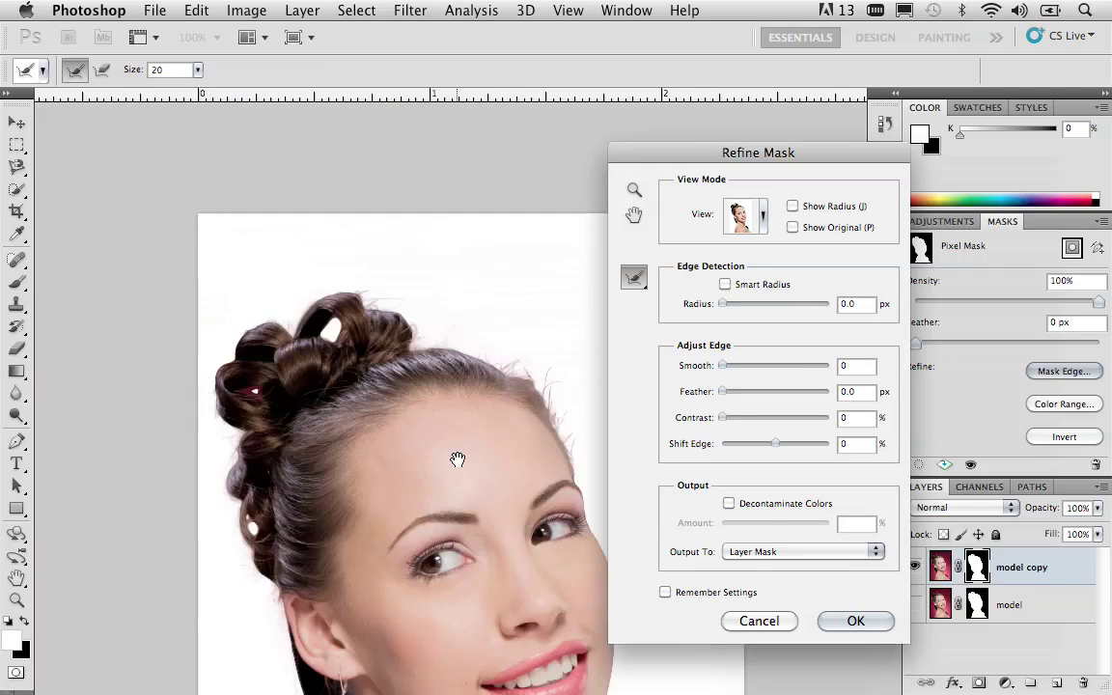
drag(418, 285, 384, 270)
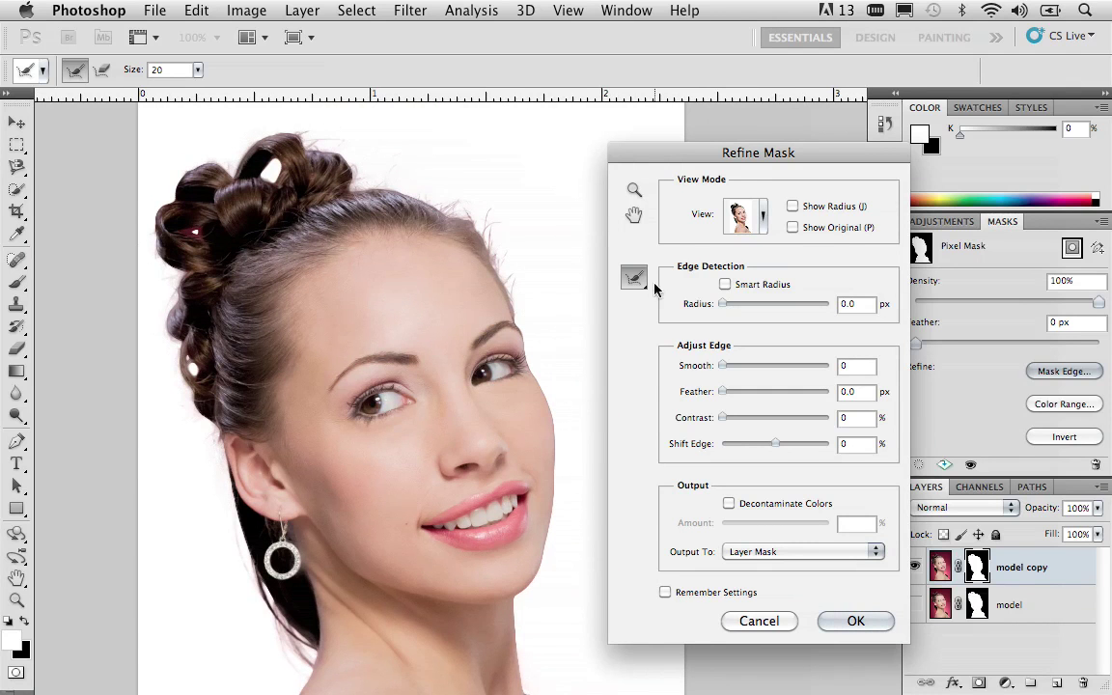
Step: Enable Smart Radius, set Smooth 1 and Contrast 20, and output to New Layer with Layer Mask
click(726, 284)
click(726, 305)
click(725, 366)
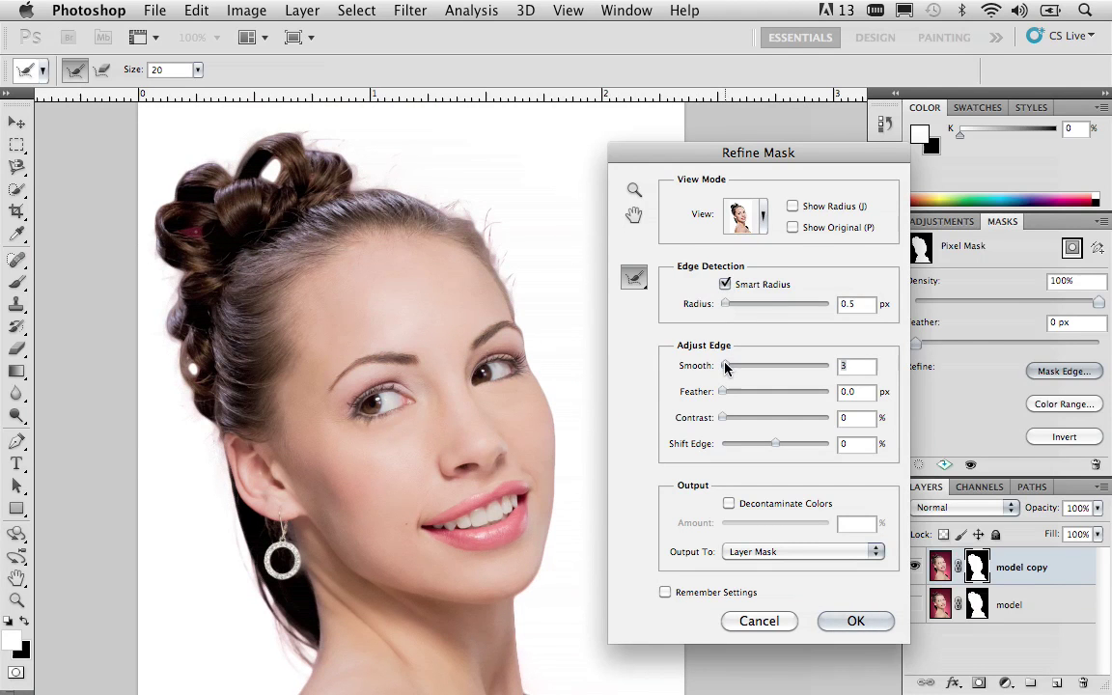
double_click(845, 366)
text(1)
click(856, 419)
text(2)
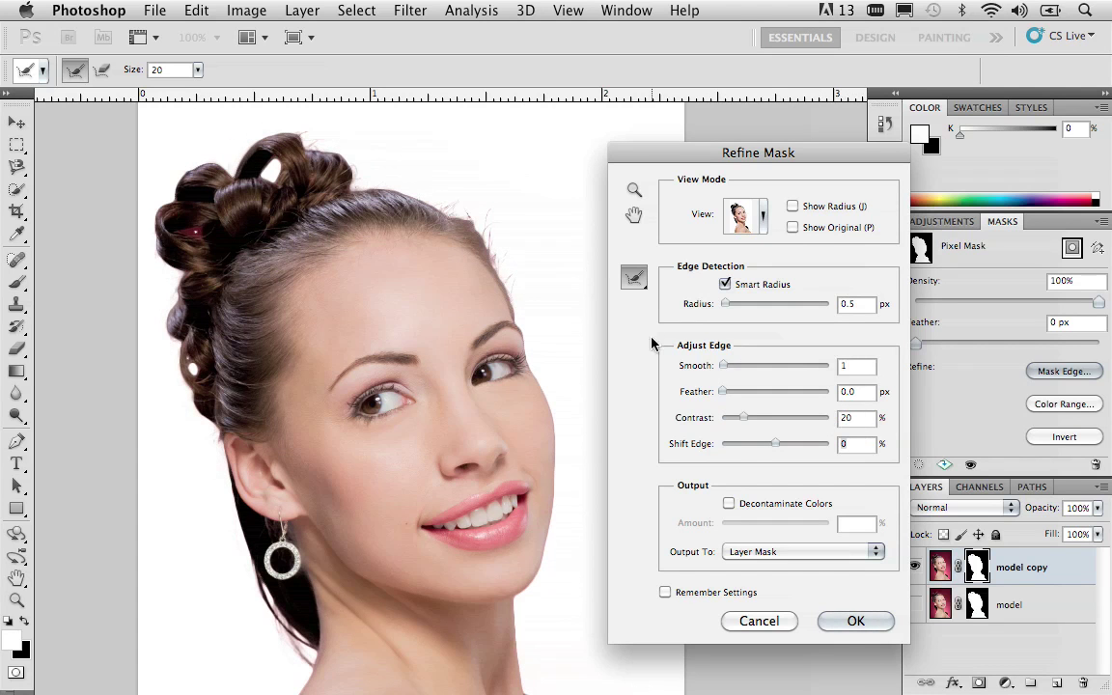
click(799, 557)
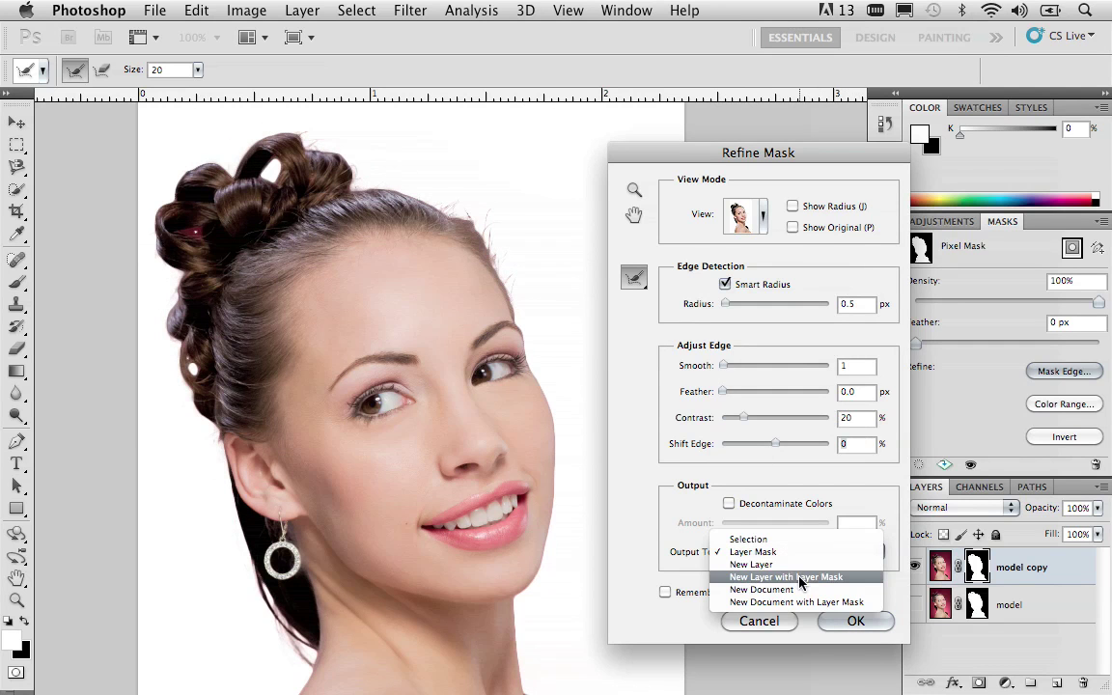
click(799, 577)
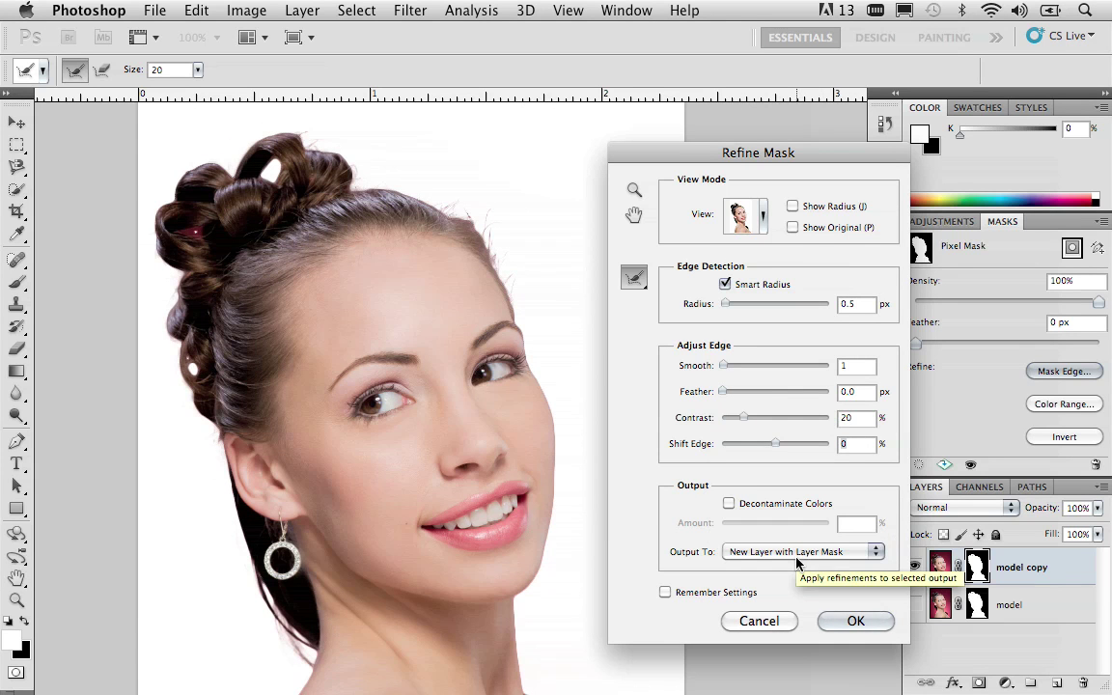
click(835, 620)
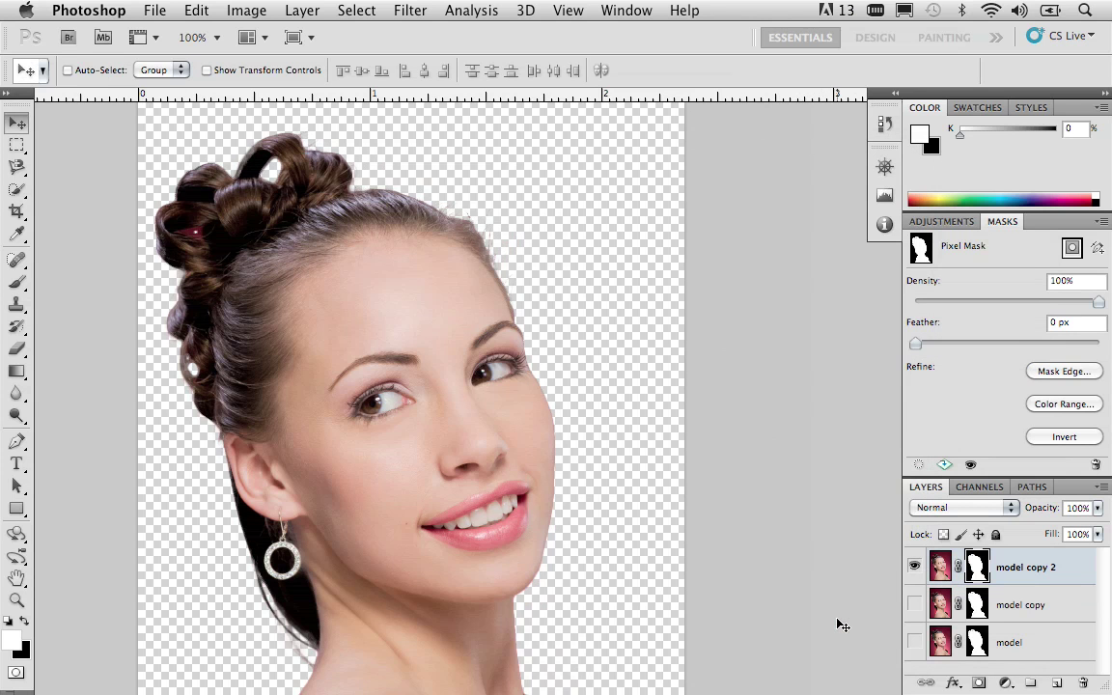
Step: Toggle visibility of 'model copy 2', 'model copy' and 'model' to compare the cutout edges
click(914, 567)
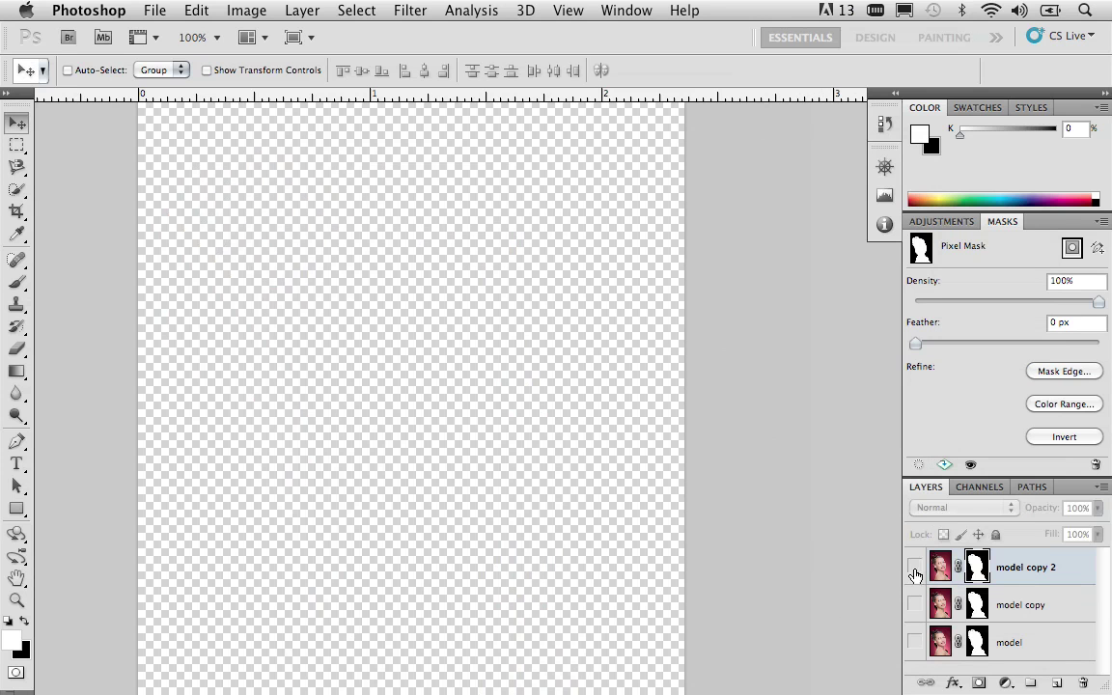
click(913, 604)
click(913, 641)
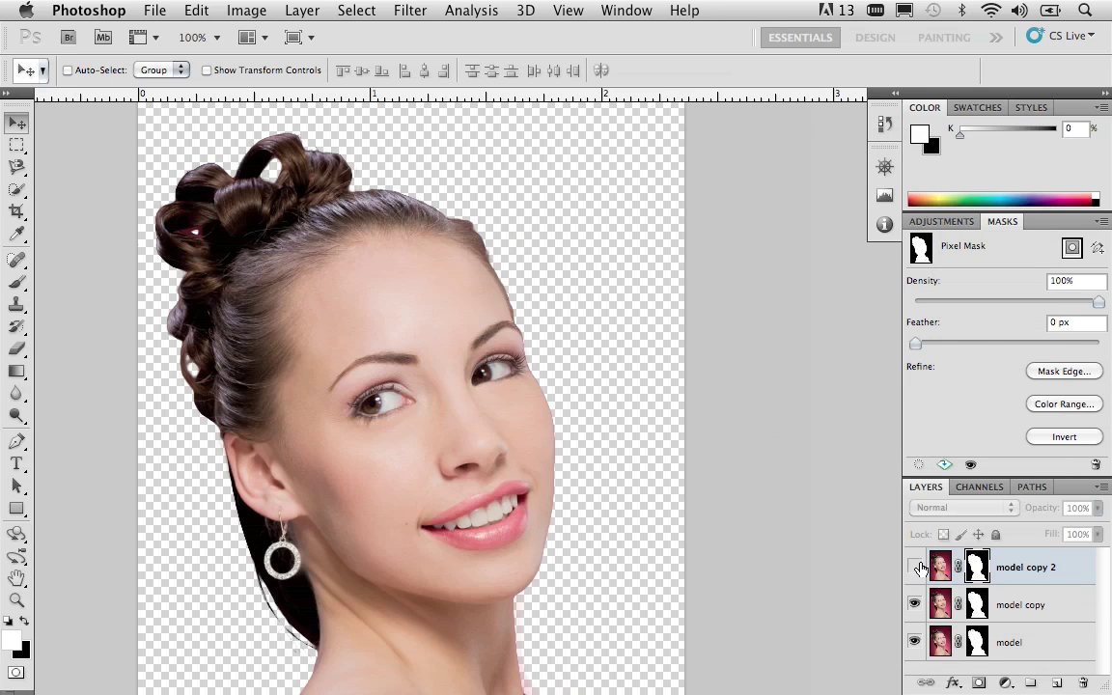
click(913, 604)
click(914, 604)
click(914, 604)
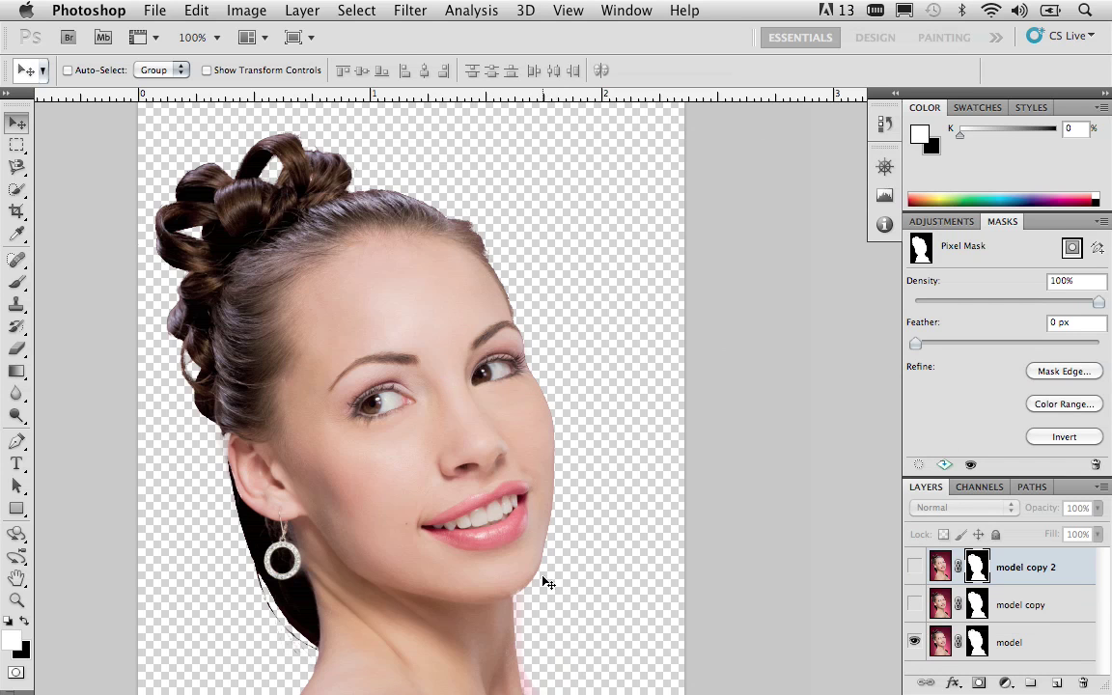
click(914, 642)
click(914, 604)
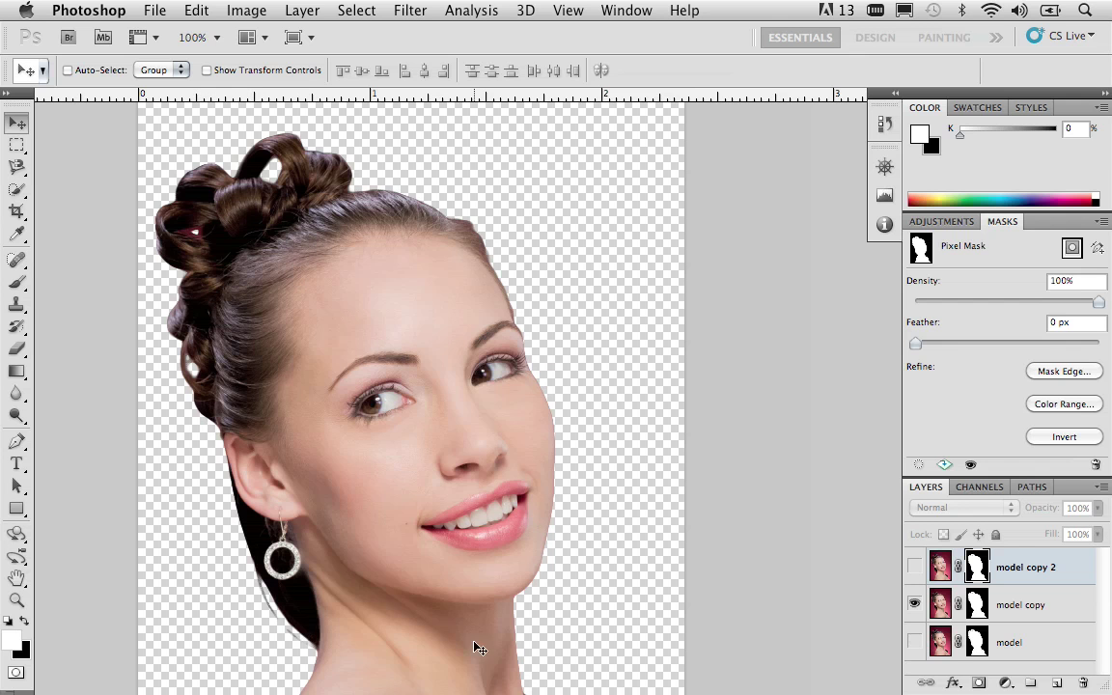
click(913, 599)
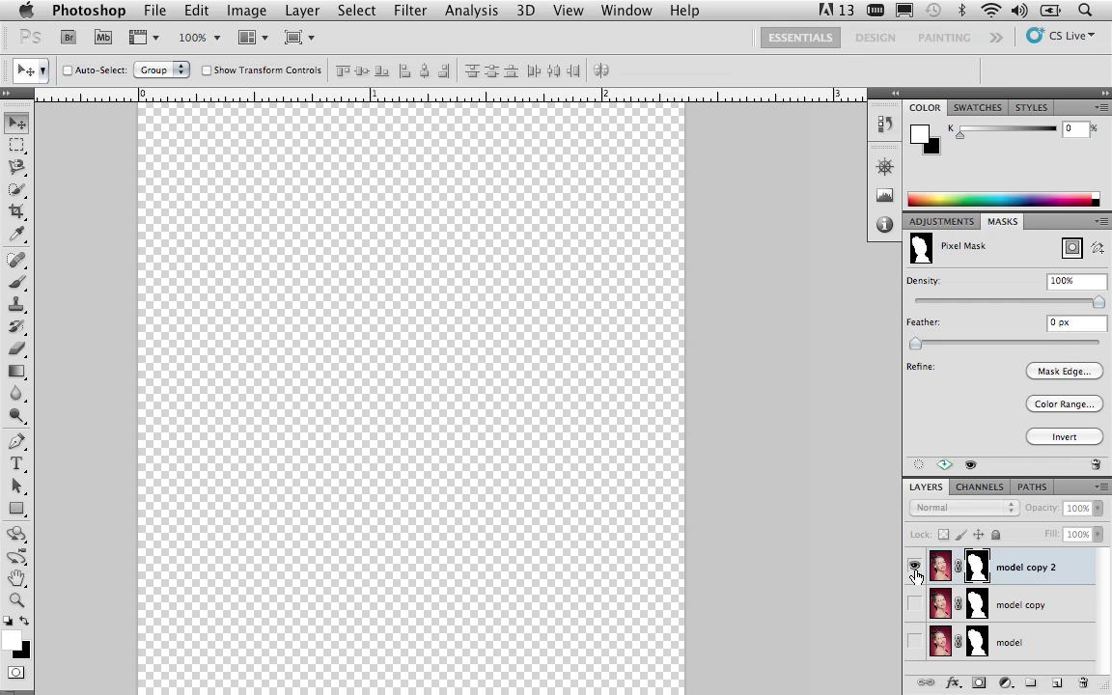
click(914, 567)
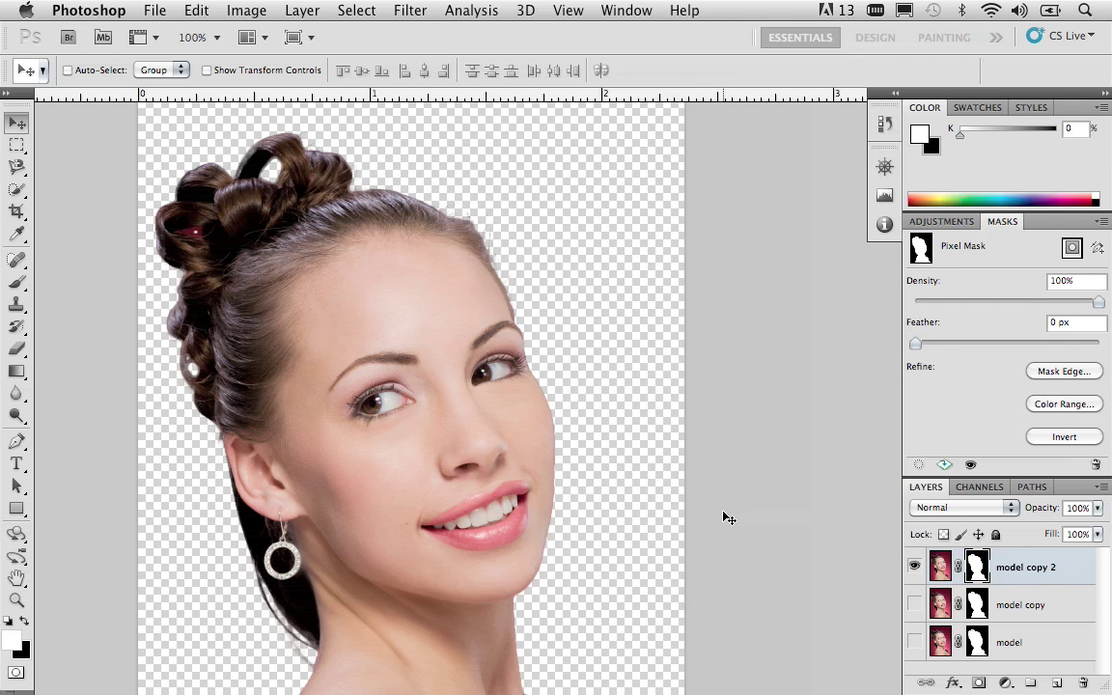
click(913, 642)
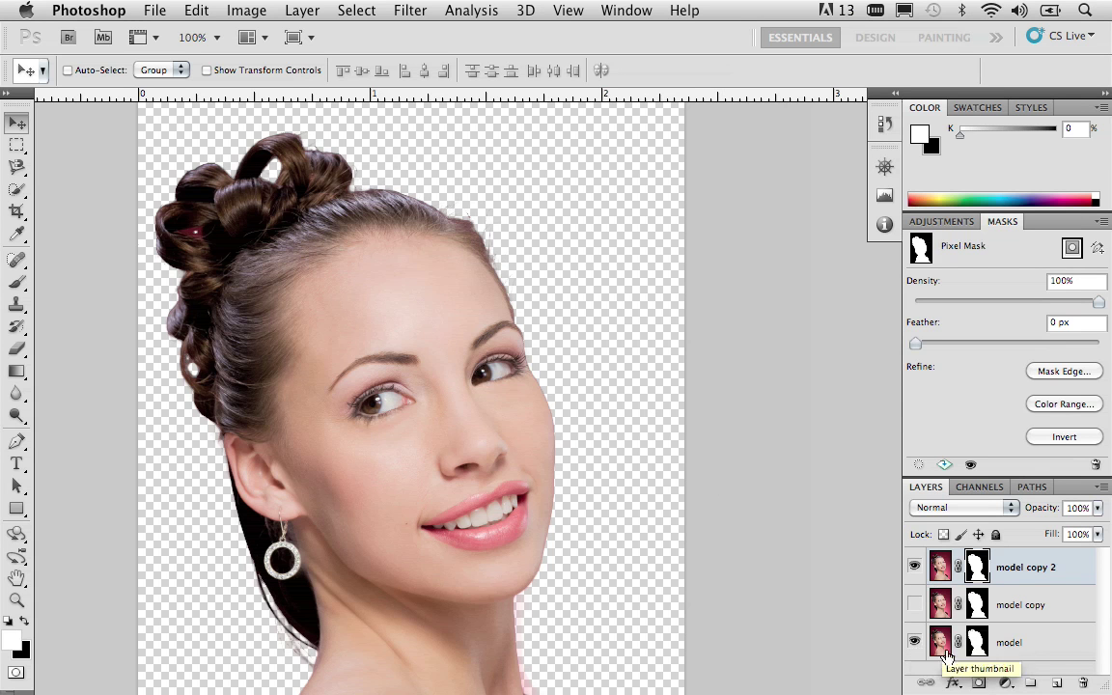
Step: Disable the 'model' layer's mask so the full magenta backdrop shows beneath 'model copy 2'
click(1006, 643)
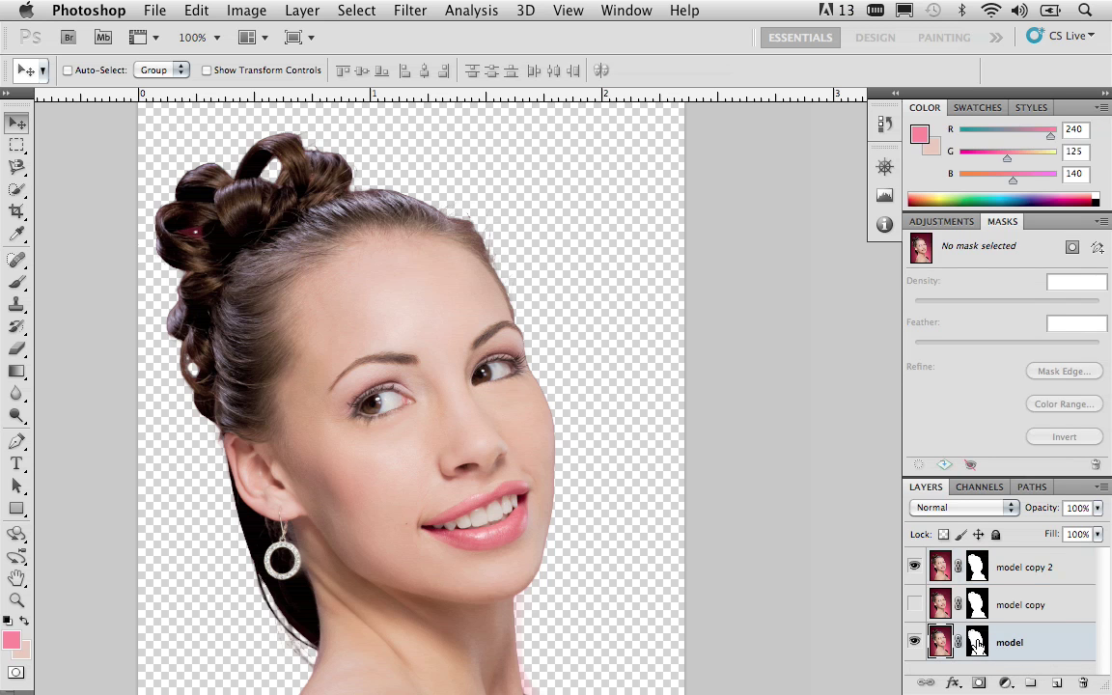
shift+click(978, 645)
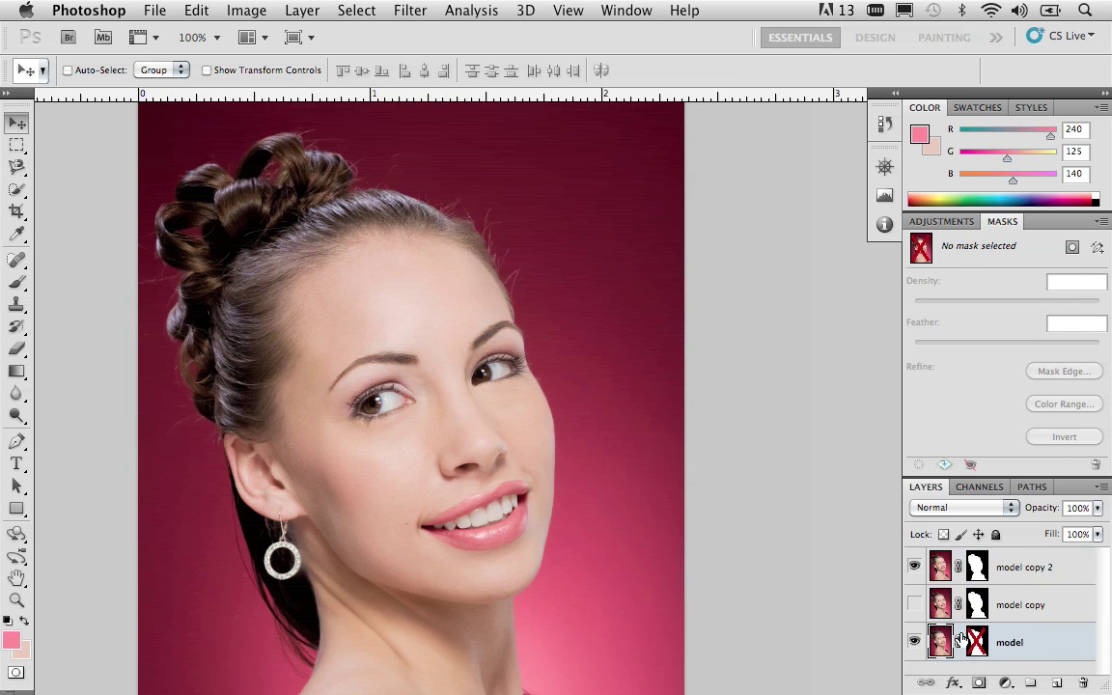
click(1011, 644)
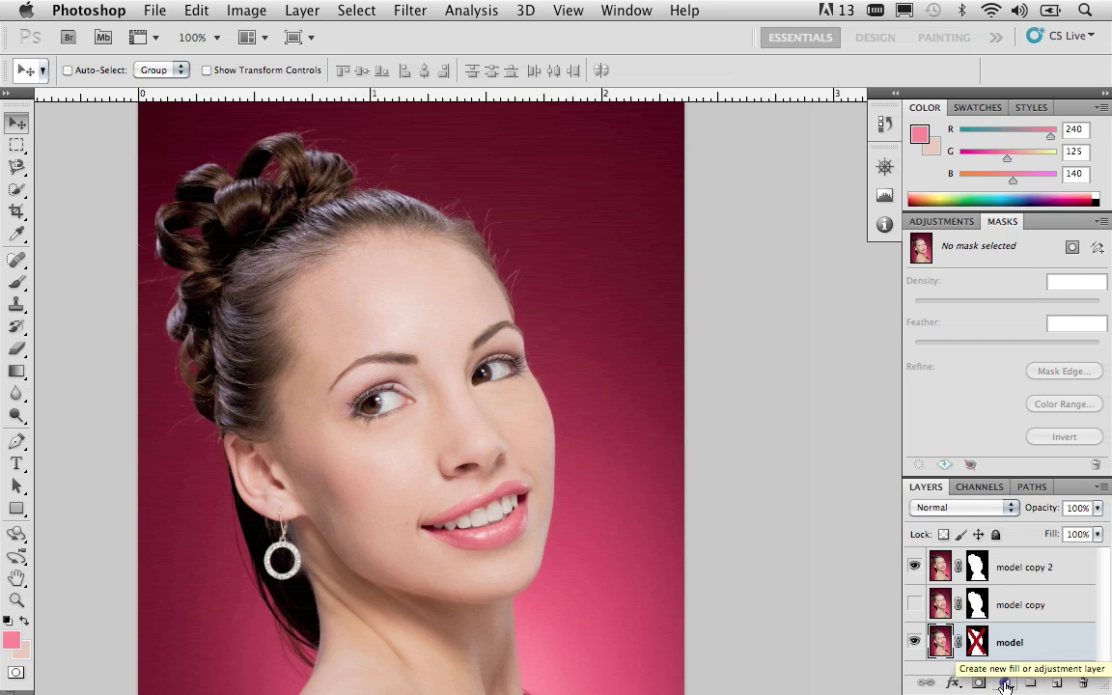
Step: Add a Hue/Saturation adjustment layer and shift its Hue to -85, turning the backdrop purple
click(1005, 683)
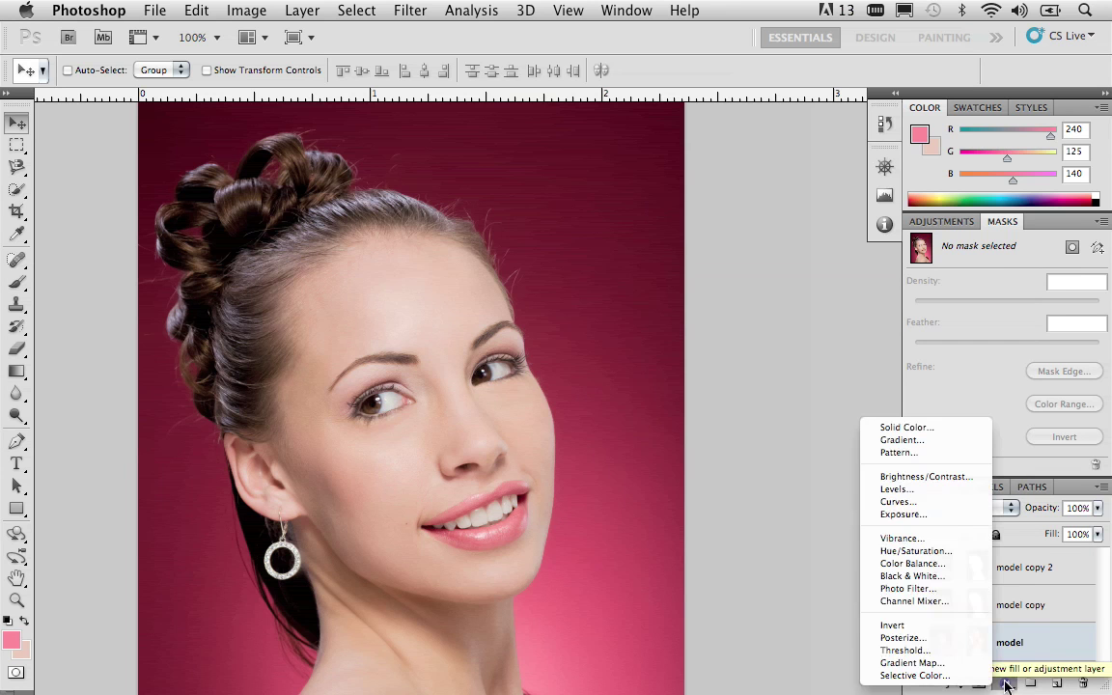
click(949, 551)
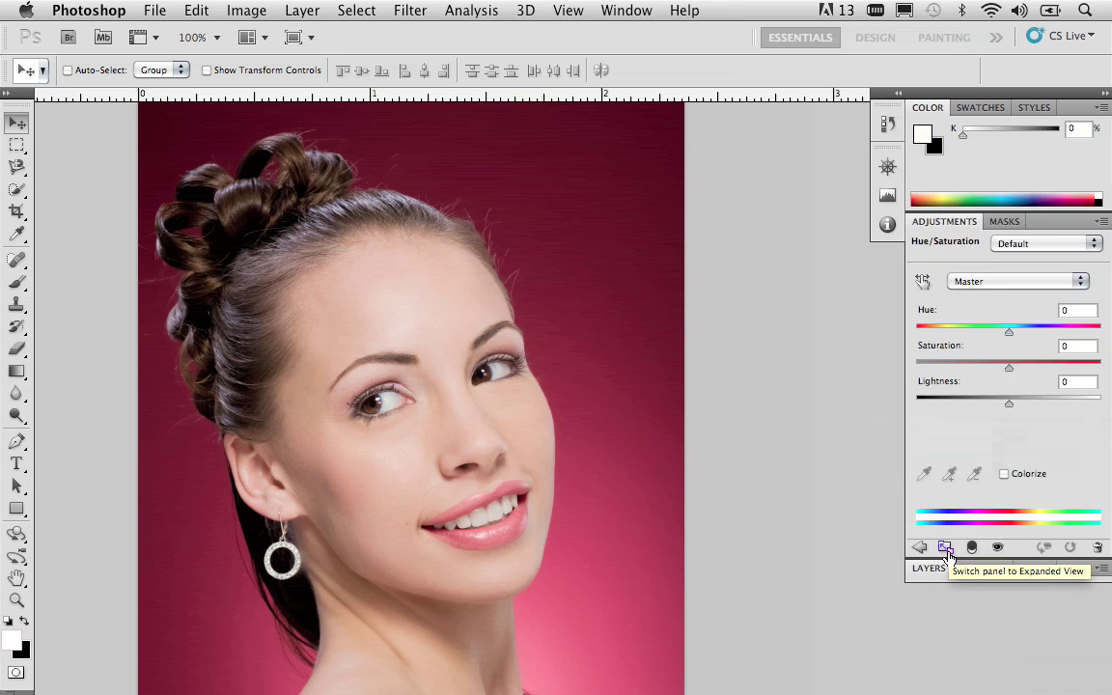
click(1009, 332)
mouse_move(1010, 332)
mouse_down()
mouse_move(1062, 330)
mouse_move(1027, 333)
mouse_up()
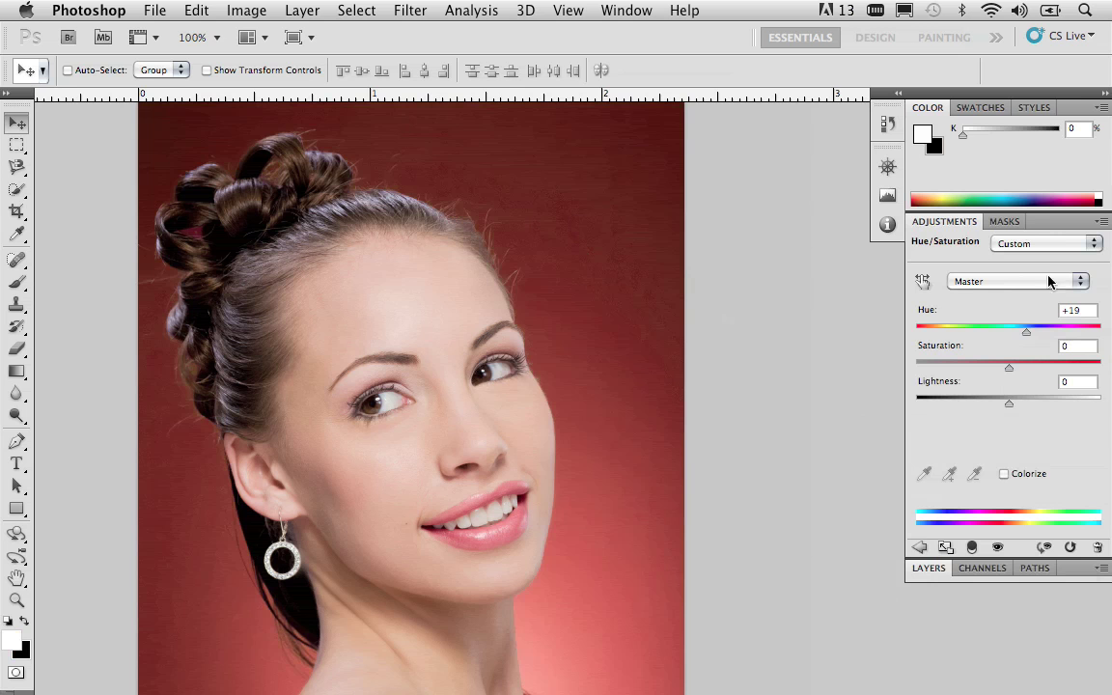
drag(1023, 331, 953, 333)
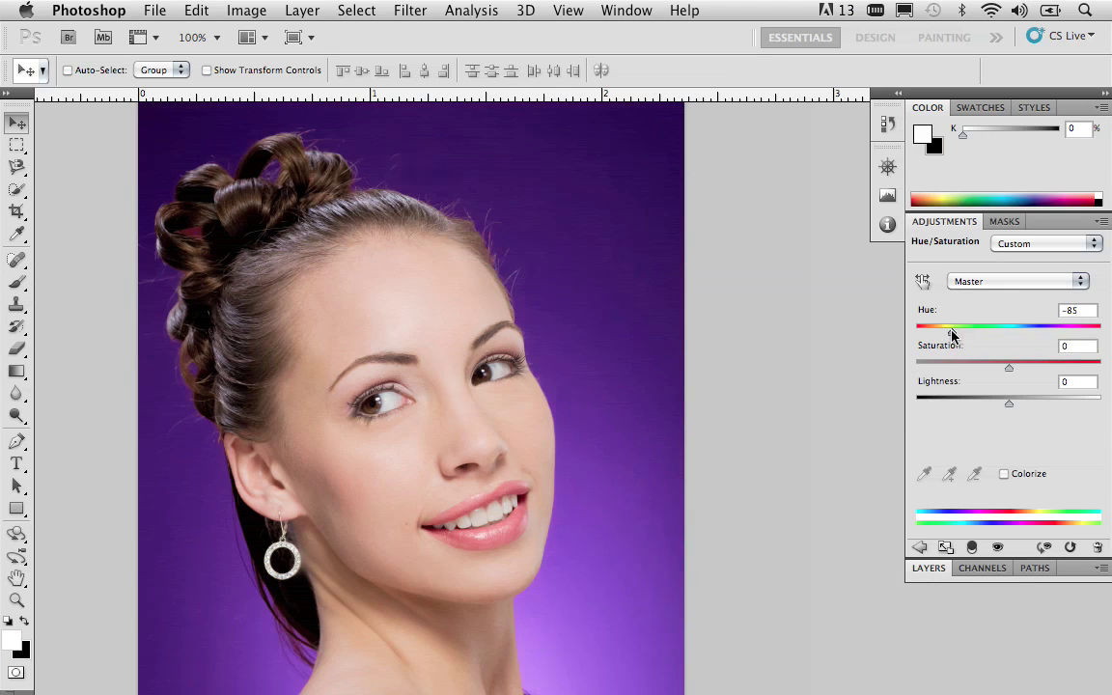
drag(951, 334, 929, 336)
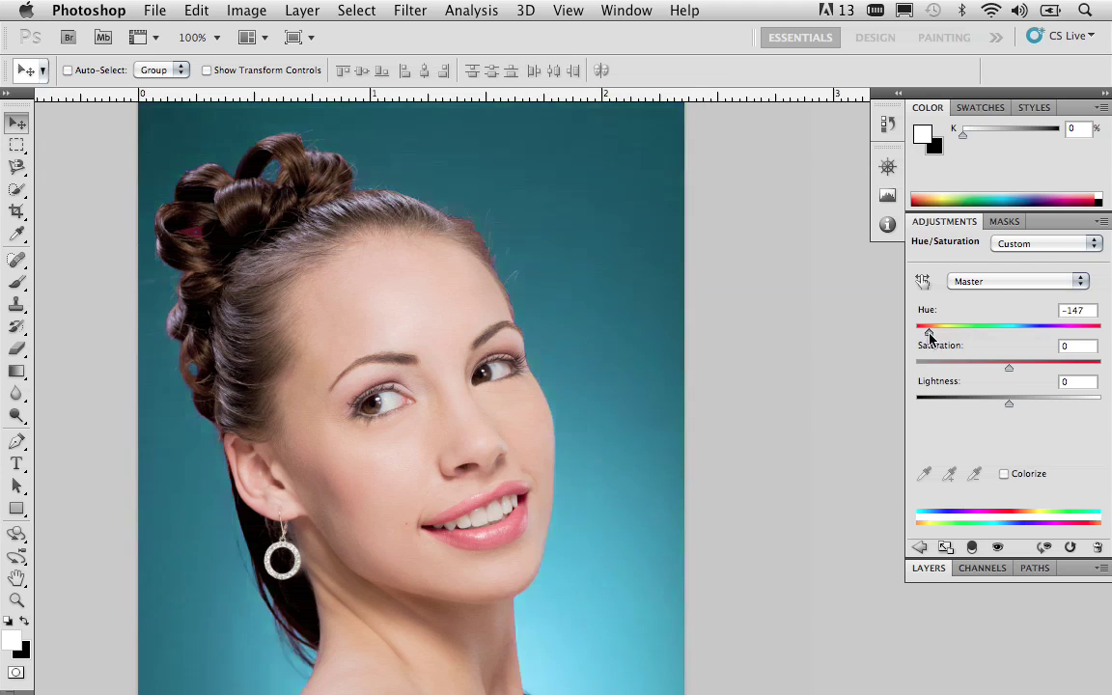